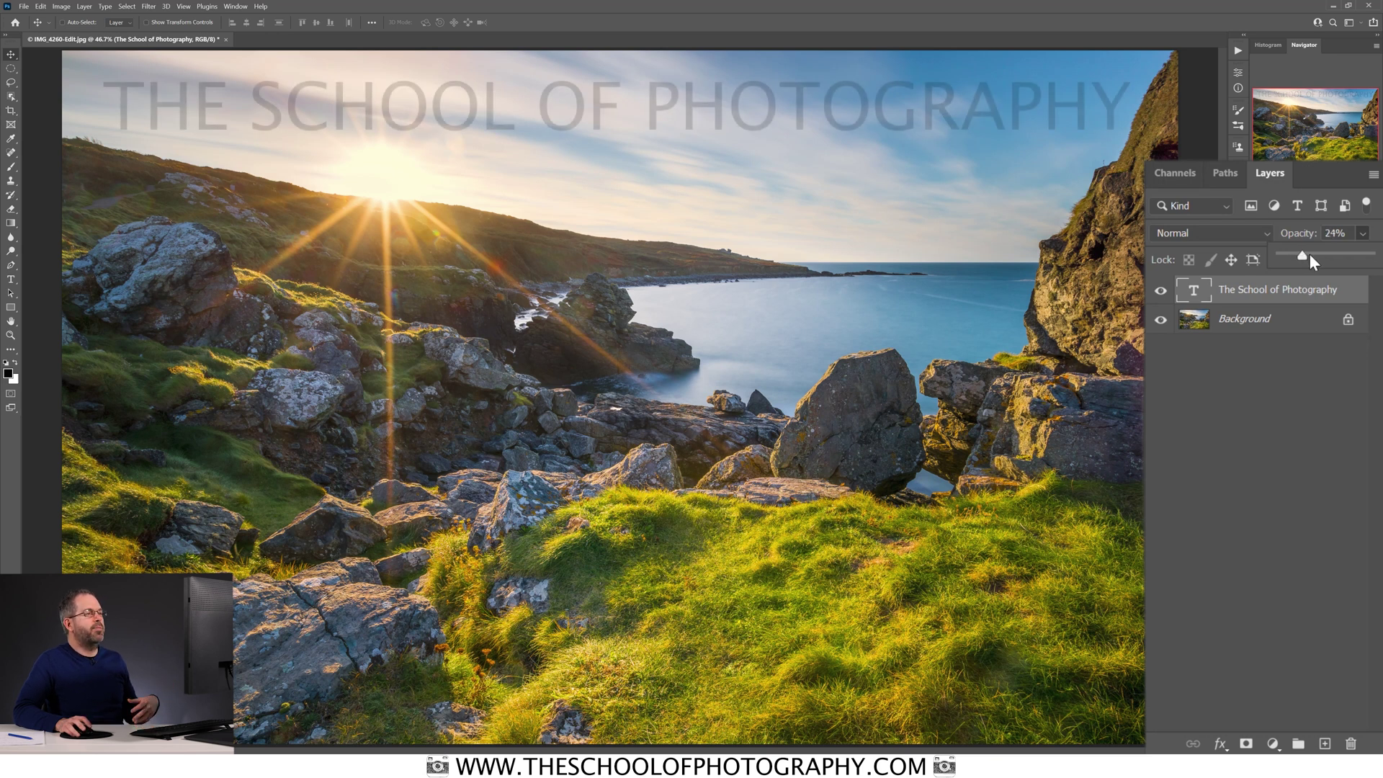
Step: Restore the text layer's opacity to 100%
{"action": "left_click_drag", "start_coordinate": [1302, 255], "coordinate": [1376, 255]}
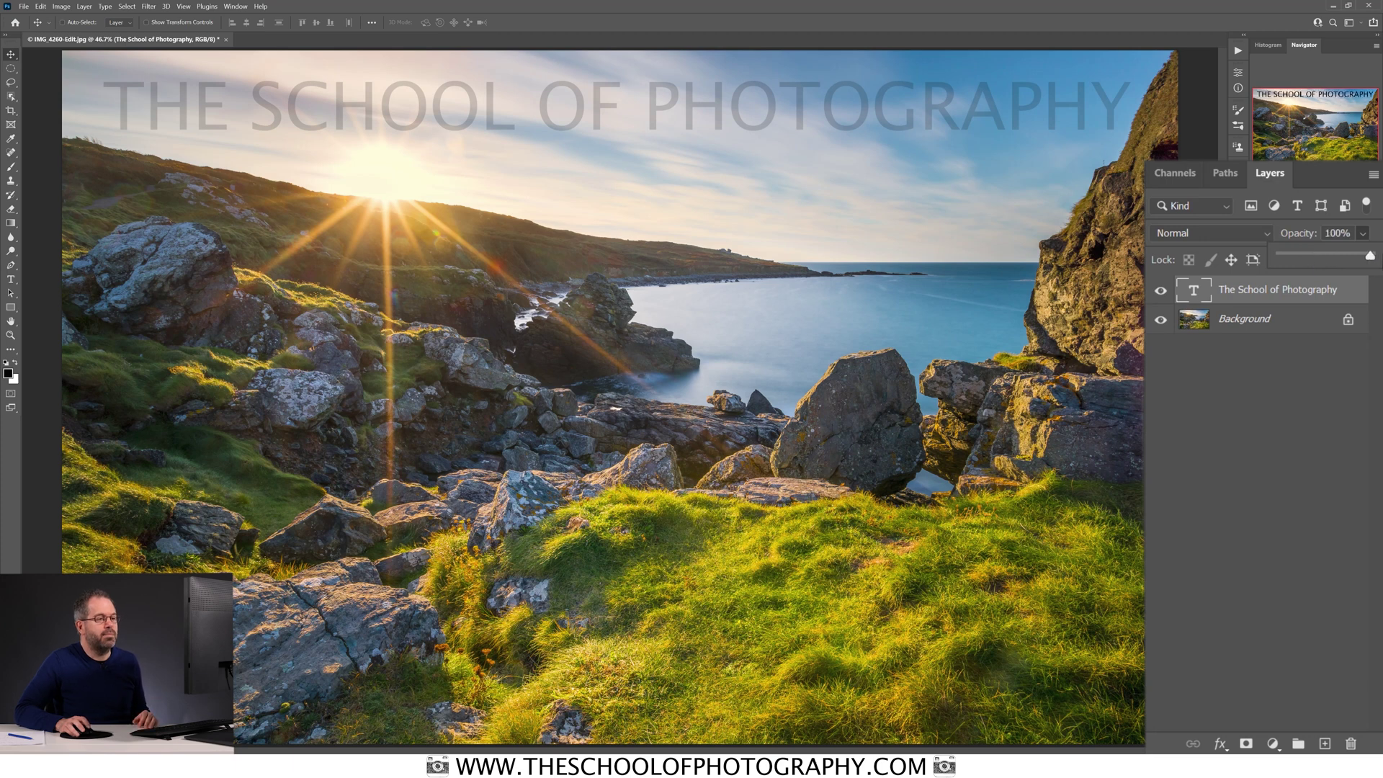
{"action": "left_click", "coordinate": [1367, 236]}
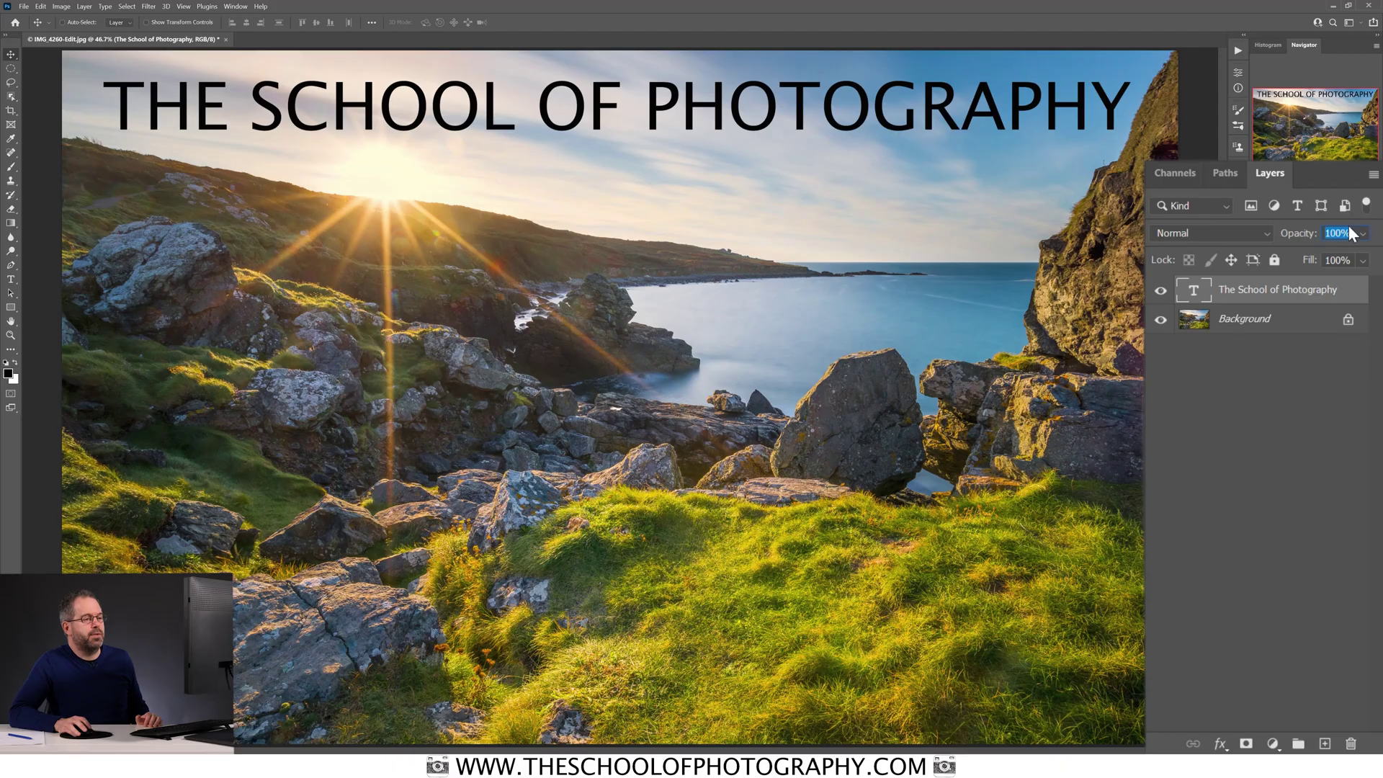
Step: Lower the text layer's fill to about 24% for comparison with opacity, and return it to 100%
{"action": "left_click", "coordinate": [1364, 264]}
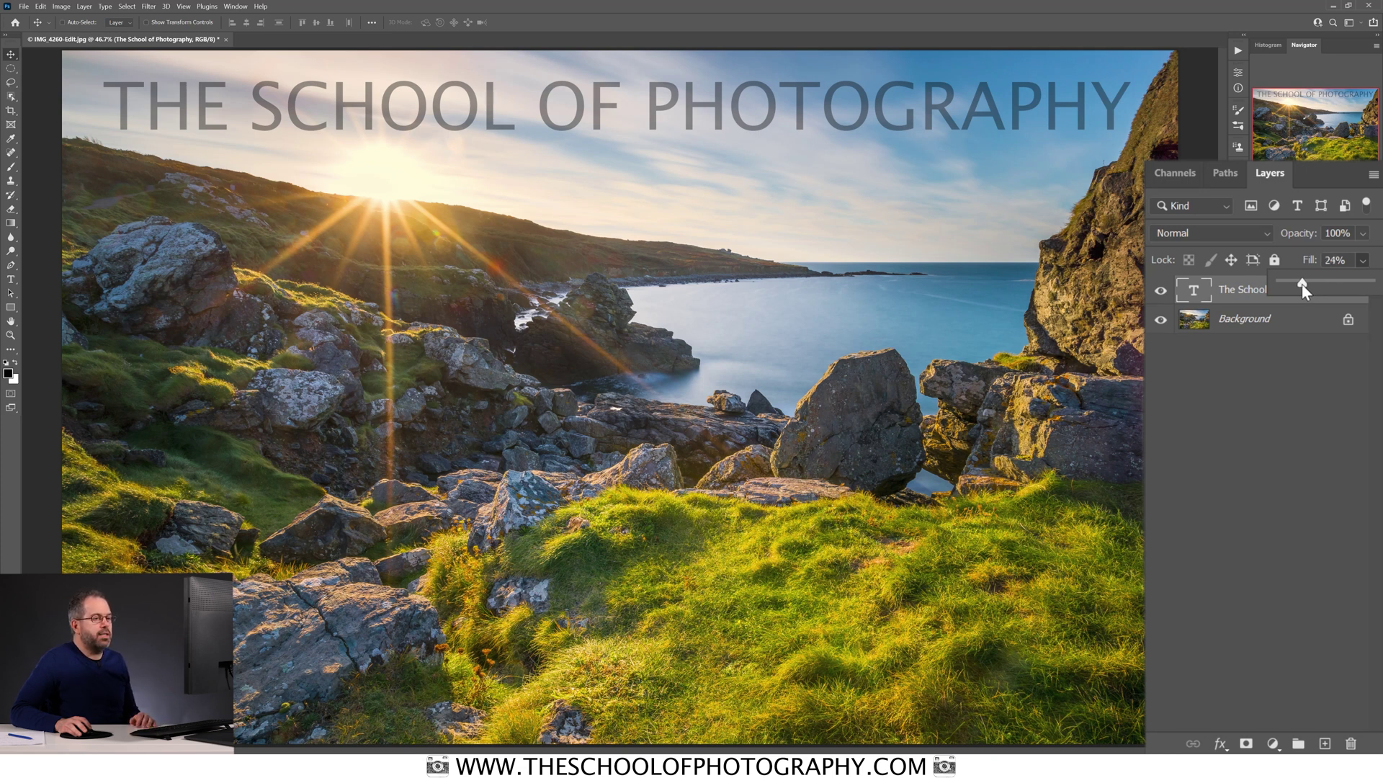
{"action": "left_click_drag", "start_coordinate": [1302, 284], "coordinate": [1304, 284]}
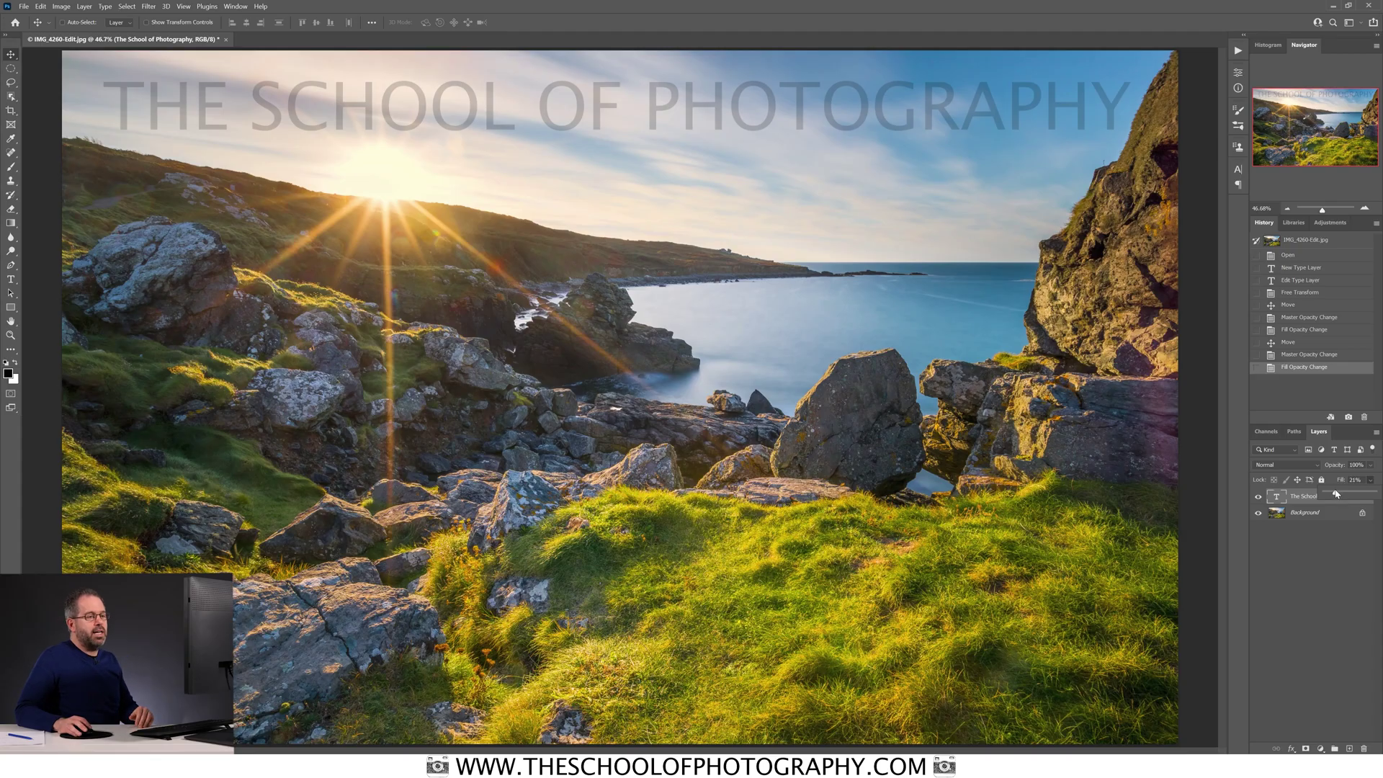
{"action": "left_click_drag", "start_coordinate": [1338, 494], "coordinate": [1381, 485]}
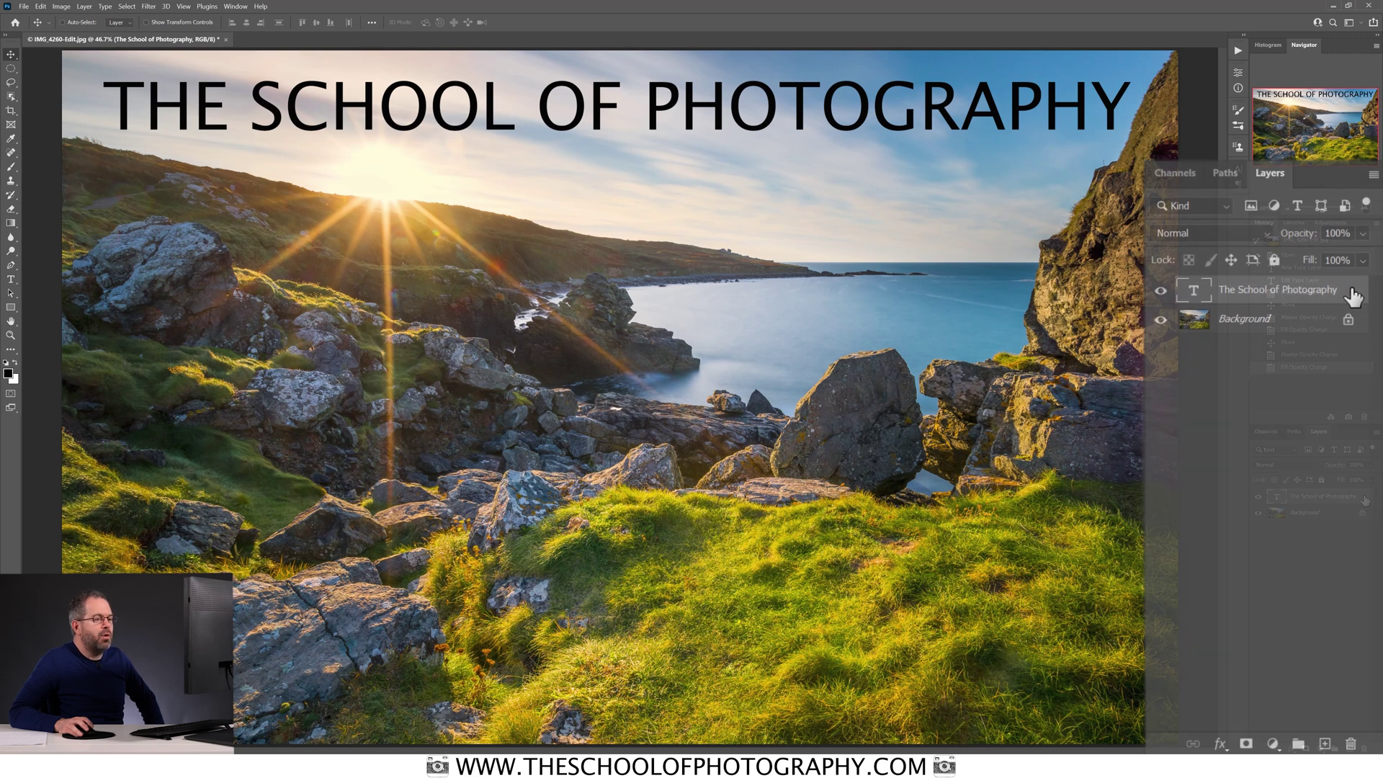
Step: Add a drop shadow to the text layer with distance 45 px, spread 10% and size 16 px
{"action": "right_click", "coordinate": [1347, 498]}
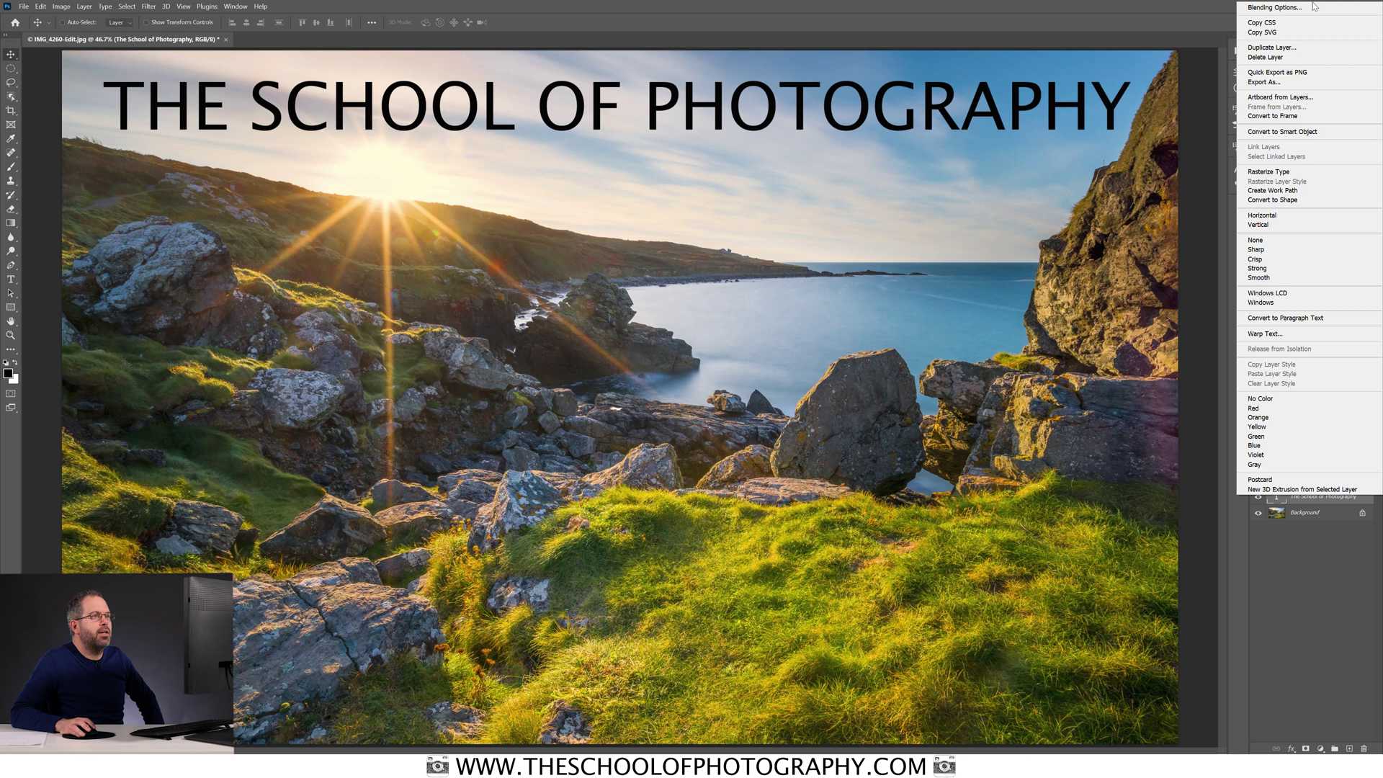
{"action": "left_click", "coordinate": [1351, 624]}
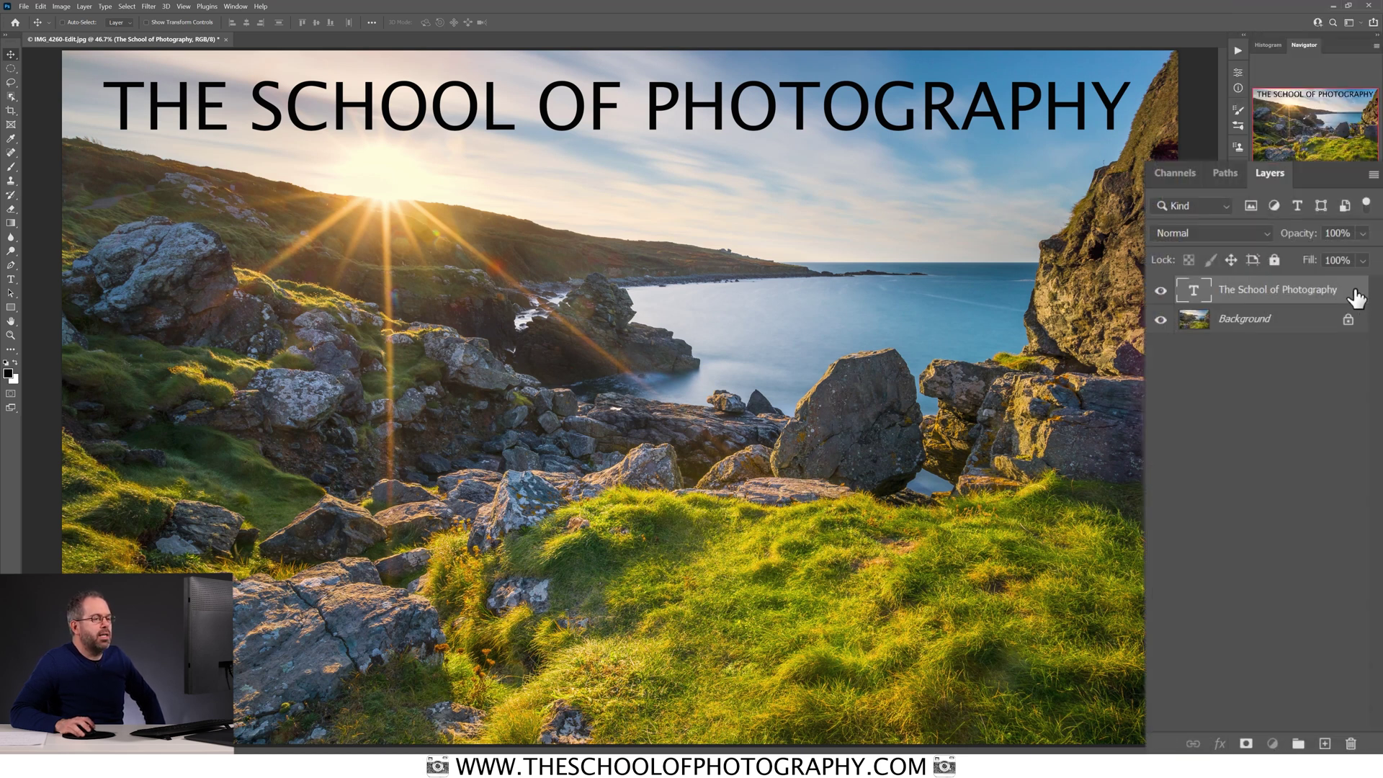
{"action": "double_click", "coordinate": [1356, 297]}
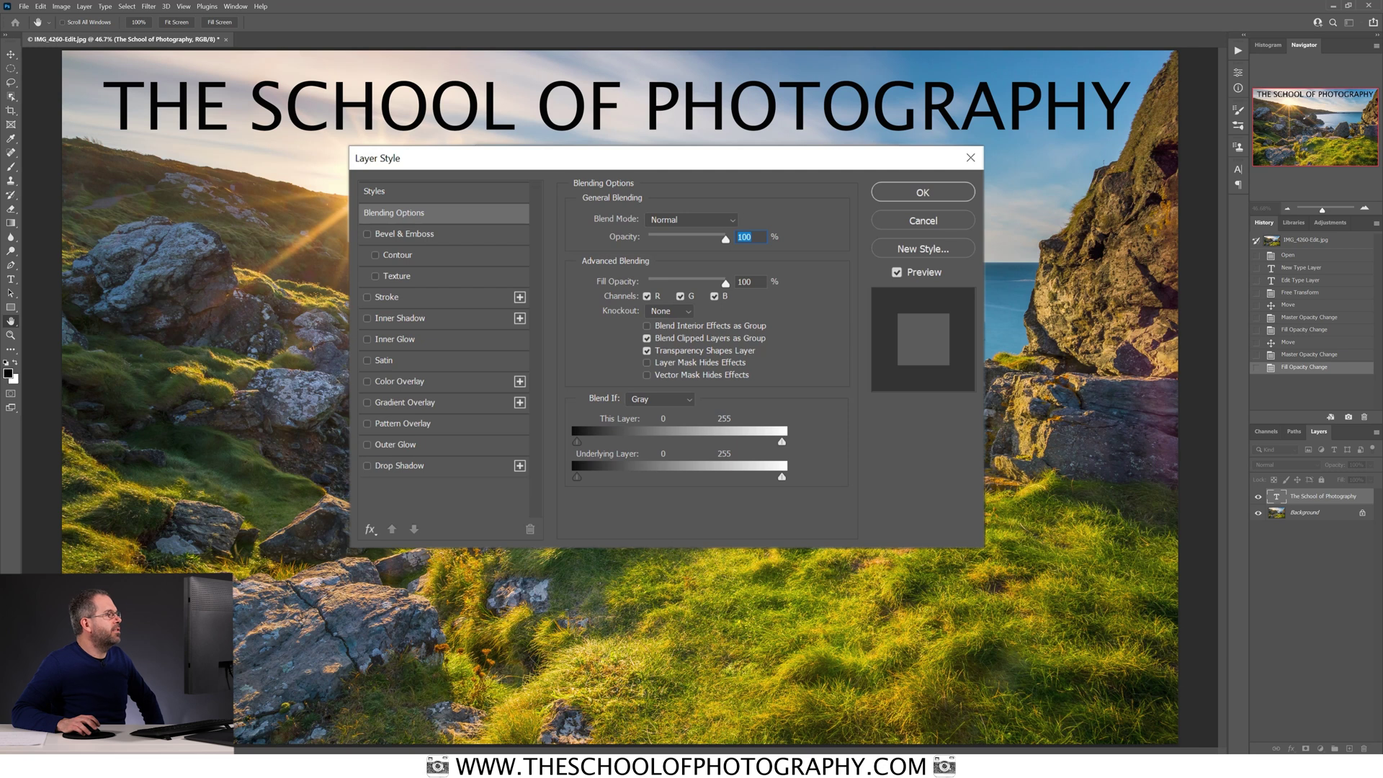
{"action": "left_click", "coordinate": [368, 466]}
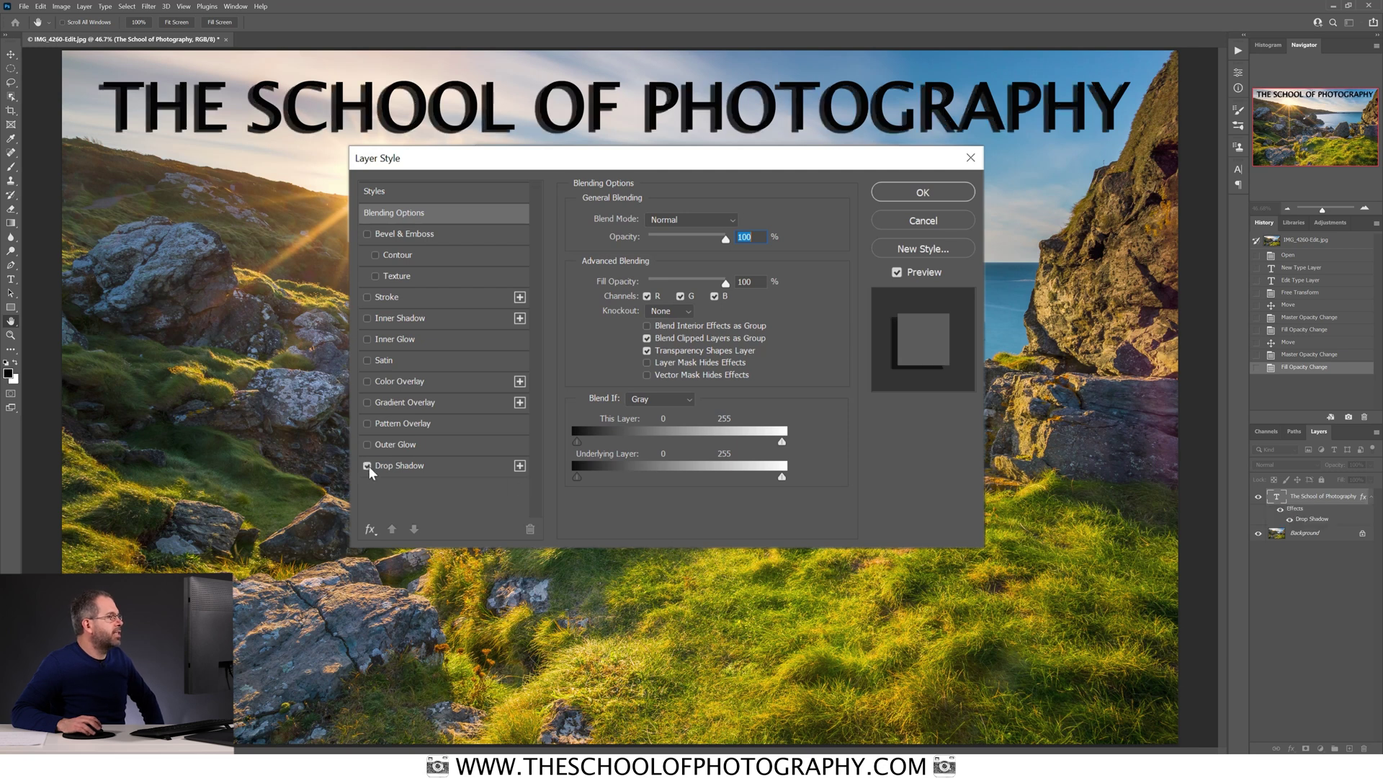
{"action": "left_click", "coordinate": [427, 466]}
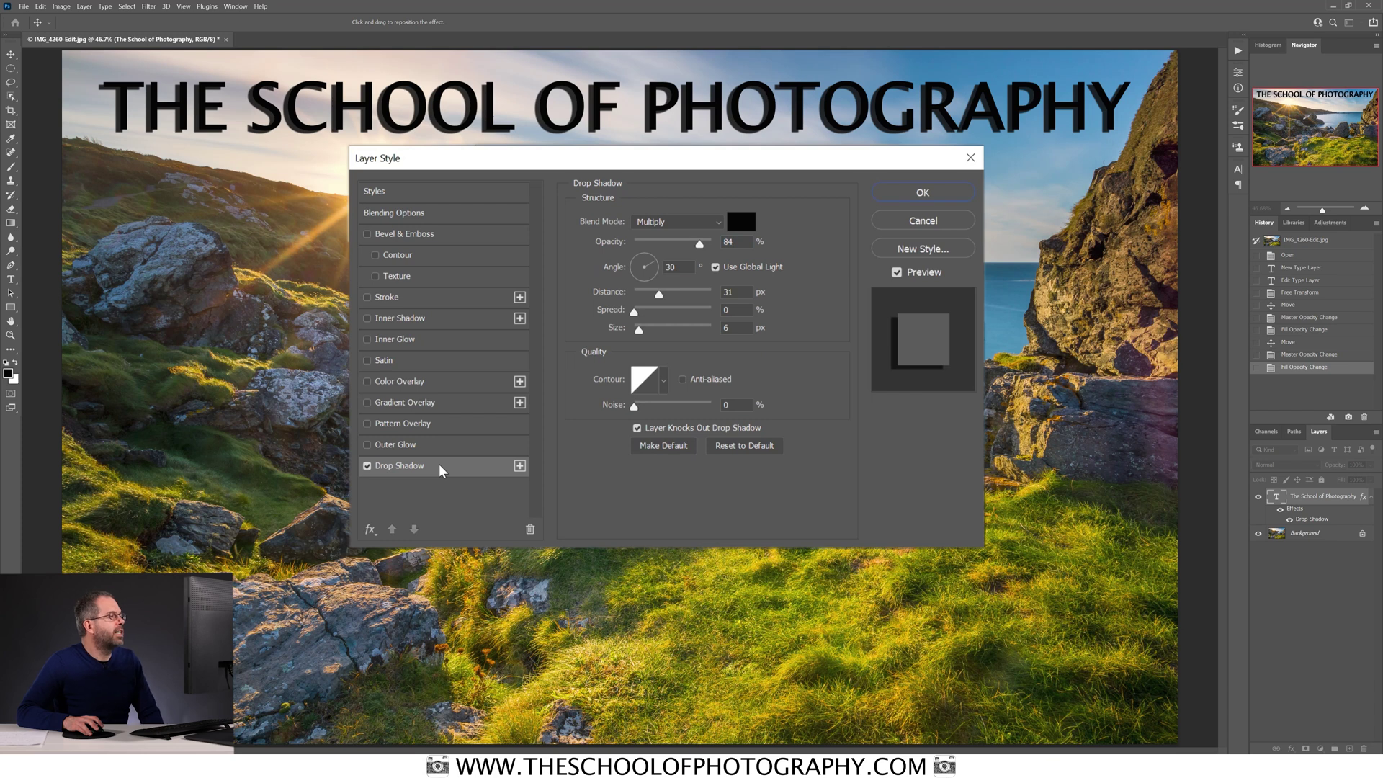
{"action": "left_click_drag", "start_coordinate": [661, 296], "coordinate": [645, 333]}
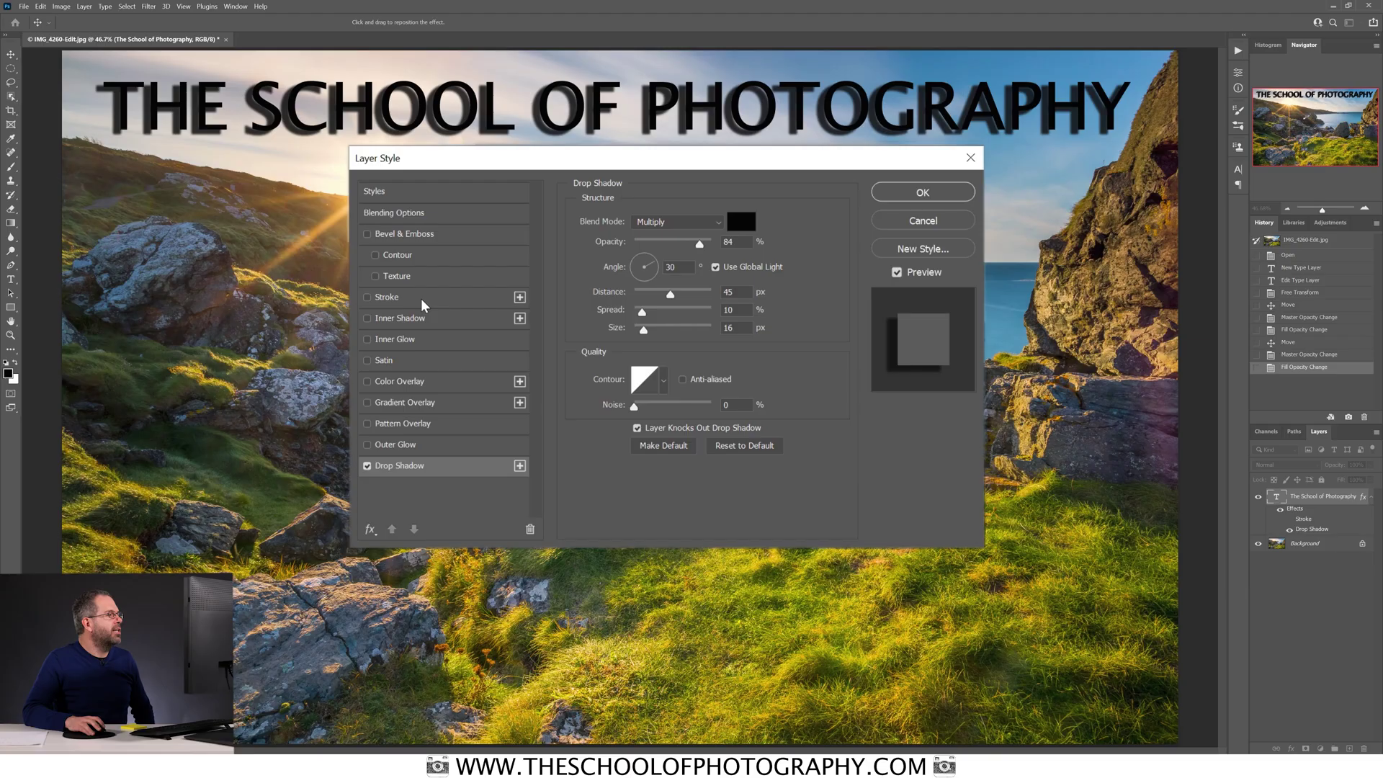
Step: Add a 5 px inside stroke in blue (0009c1) to the text and apply the layer style
{"action": "left_click", "coordinate": [421, 298]}
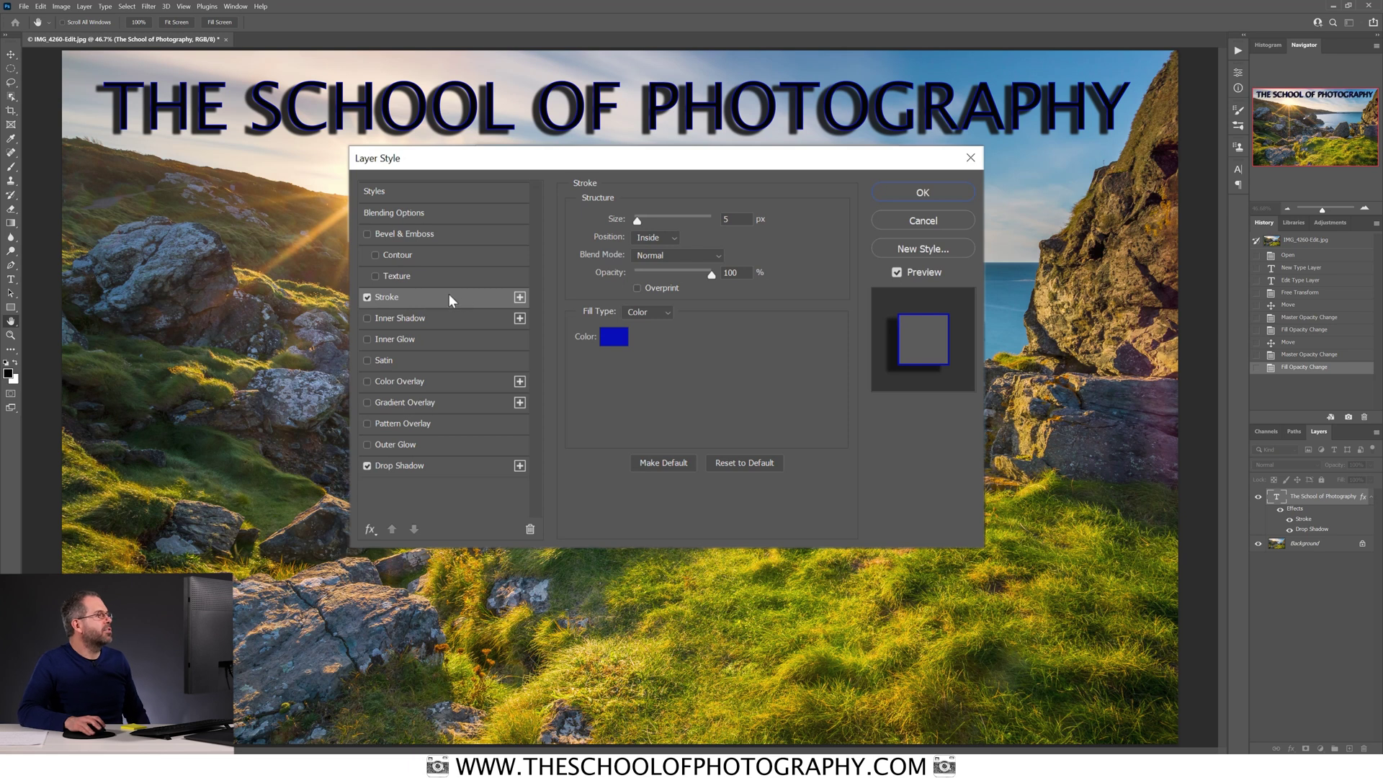
{"action": "left_click", "coordinate": [614, 338]}
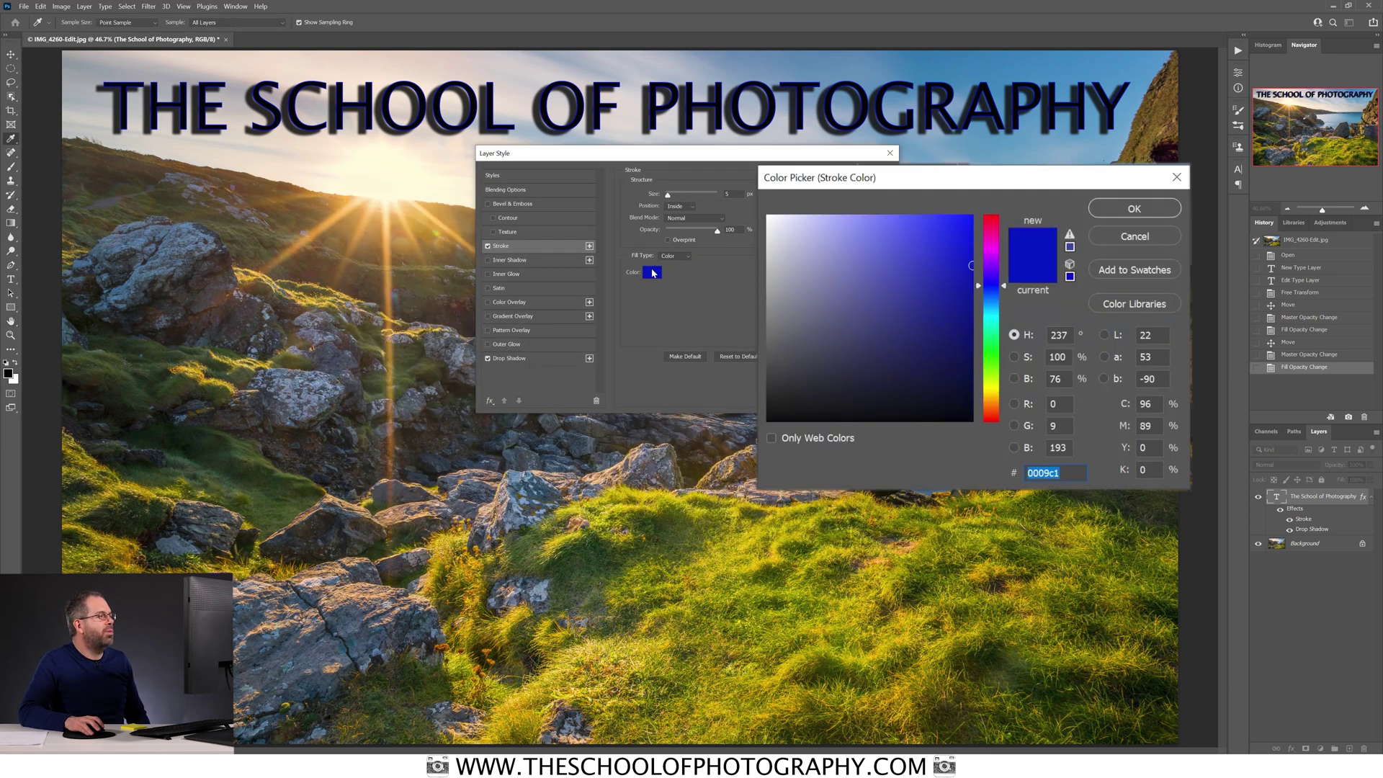
{"action": "left_click", "coordinate": [1145, 209]}
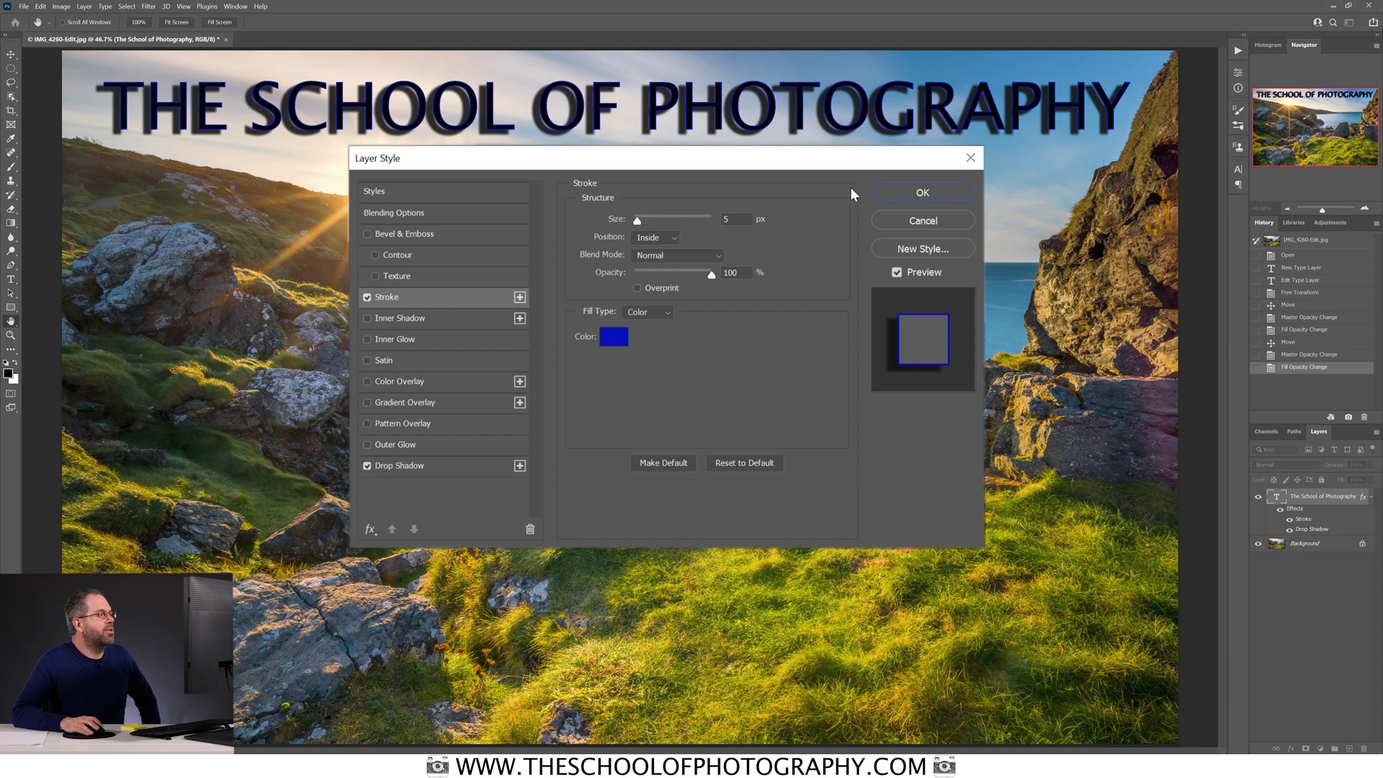
{"action": "left_click", "coordinate": [909, 194]}
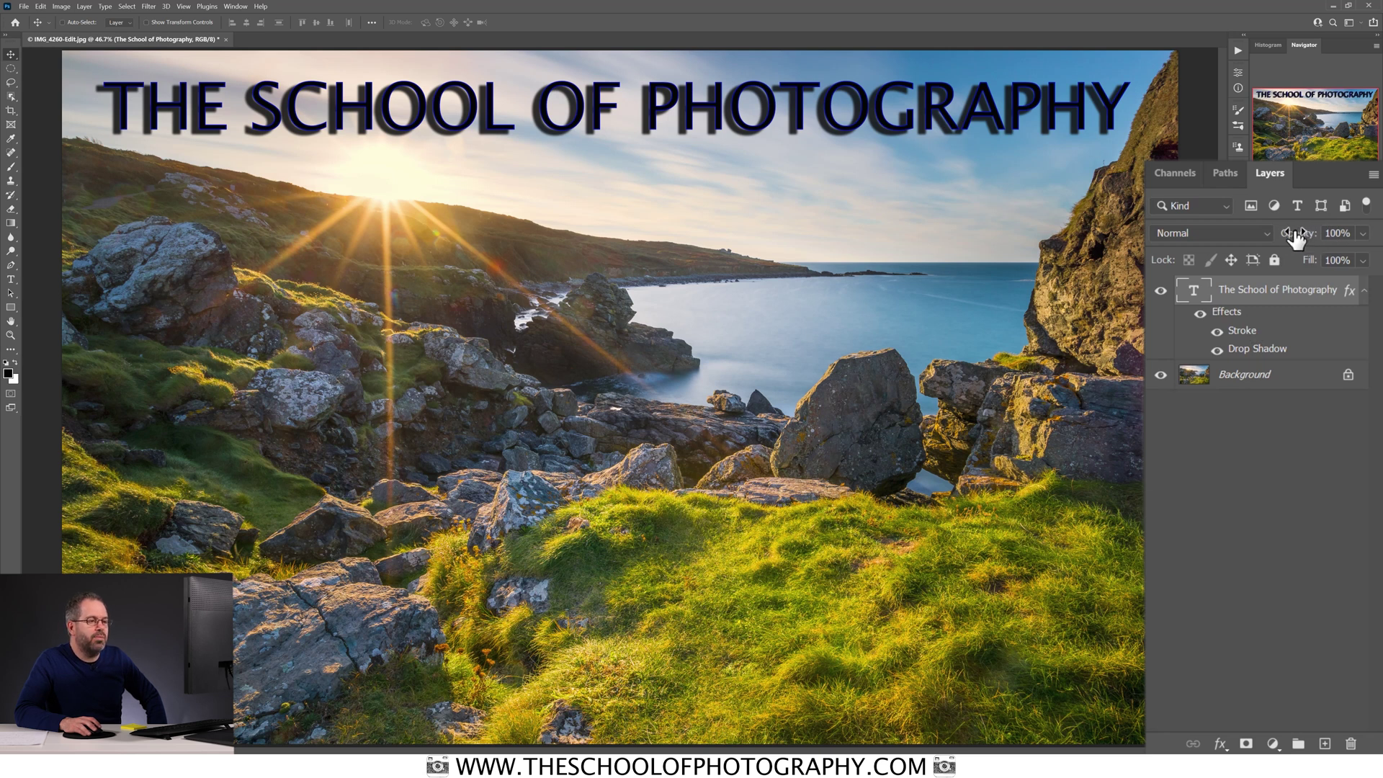
Step: Compare lowering the styled text layer's opacity to 31% with lowering its fill, restoring each to 100%
{"action": "left_click", "coordinate": [1361, 234]}
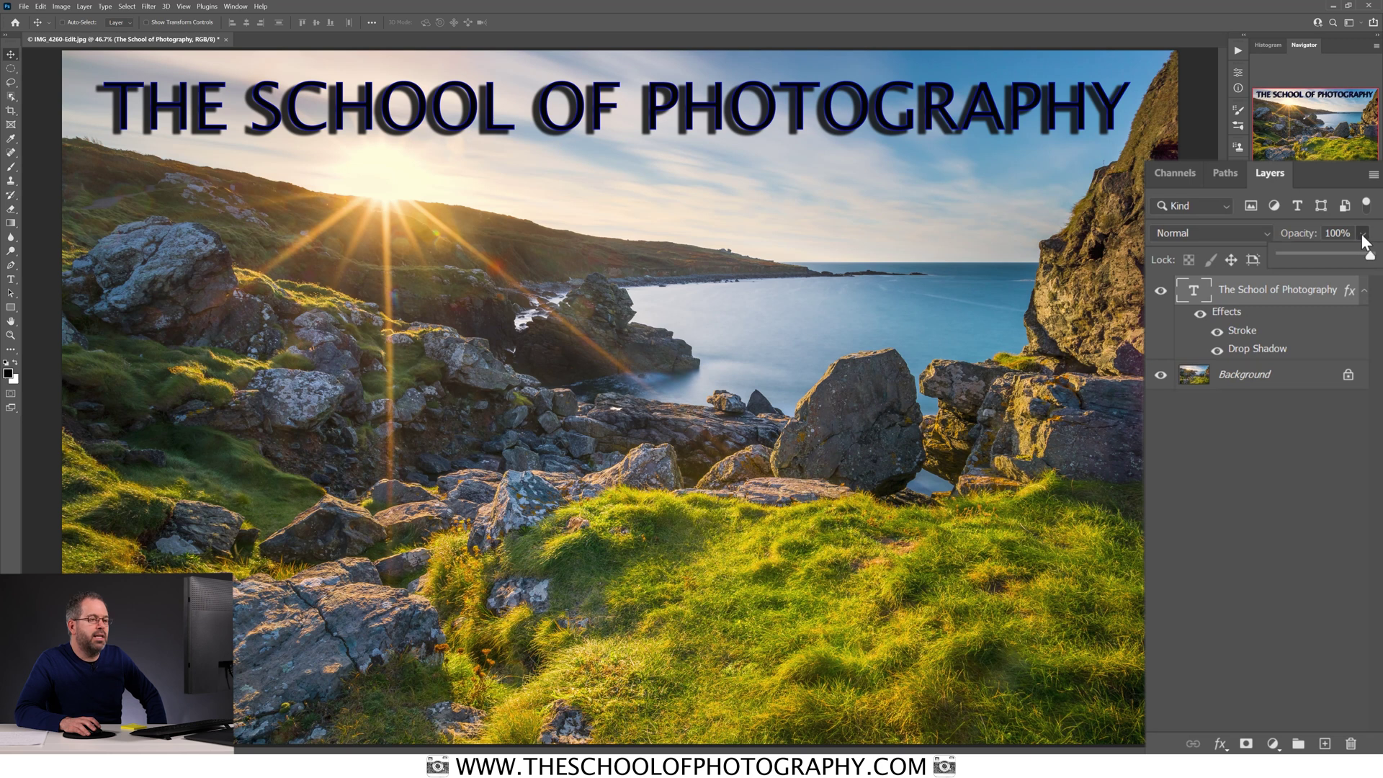
{"action": "left_click", "coordinate": [1362, 235]}
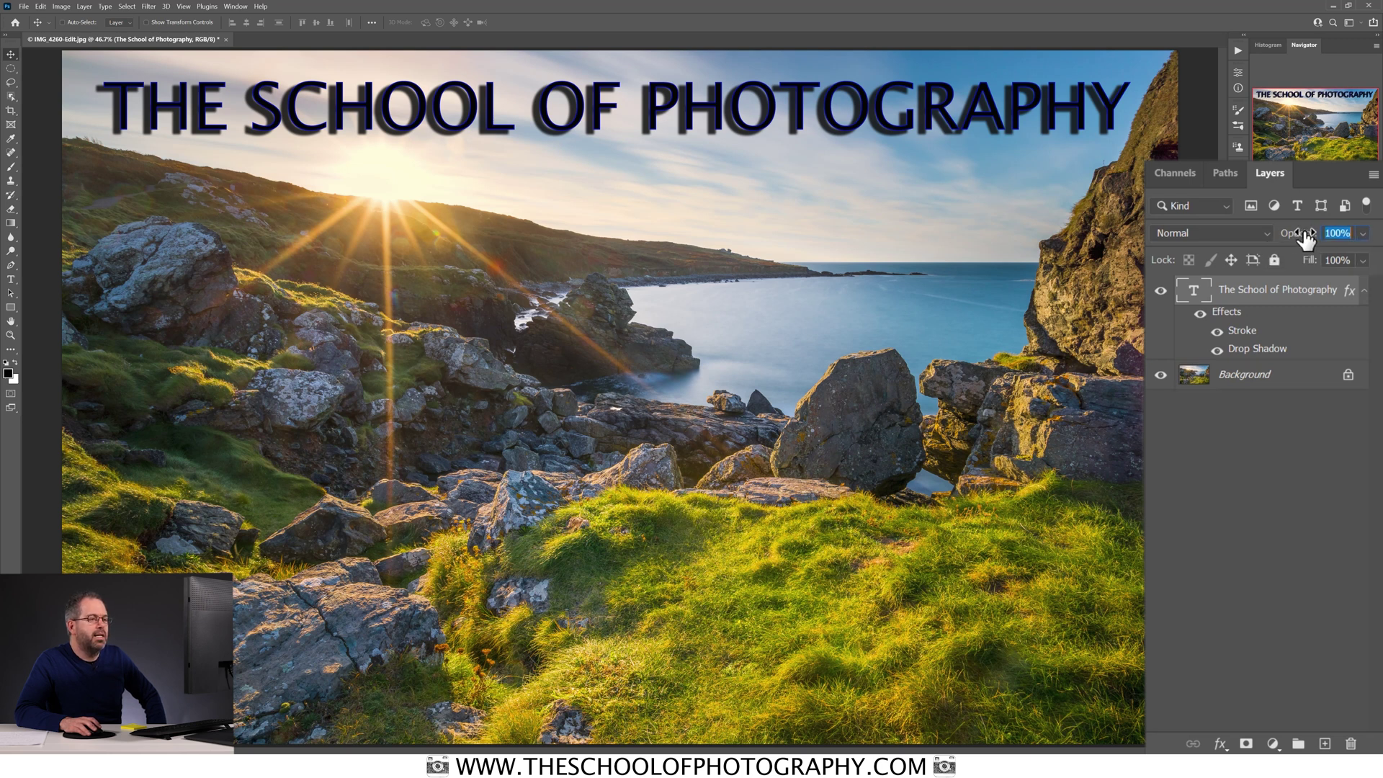
{"action": "left_click_drag", "start_coordinate": [1307, 239], "coordinate": [1236, 240]}
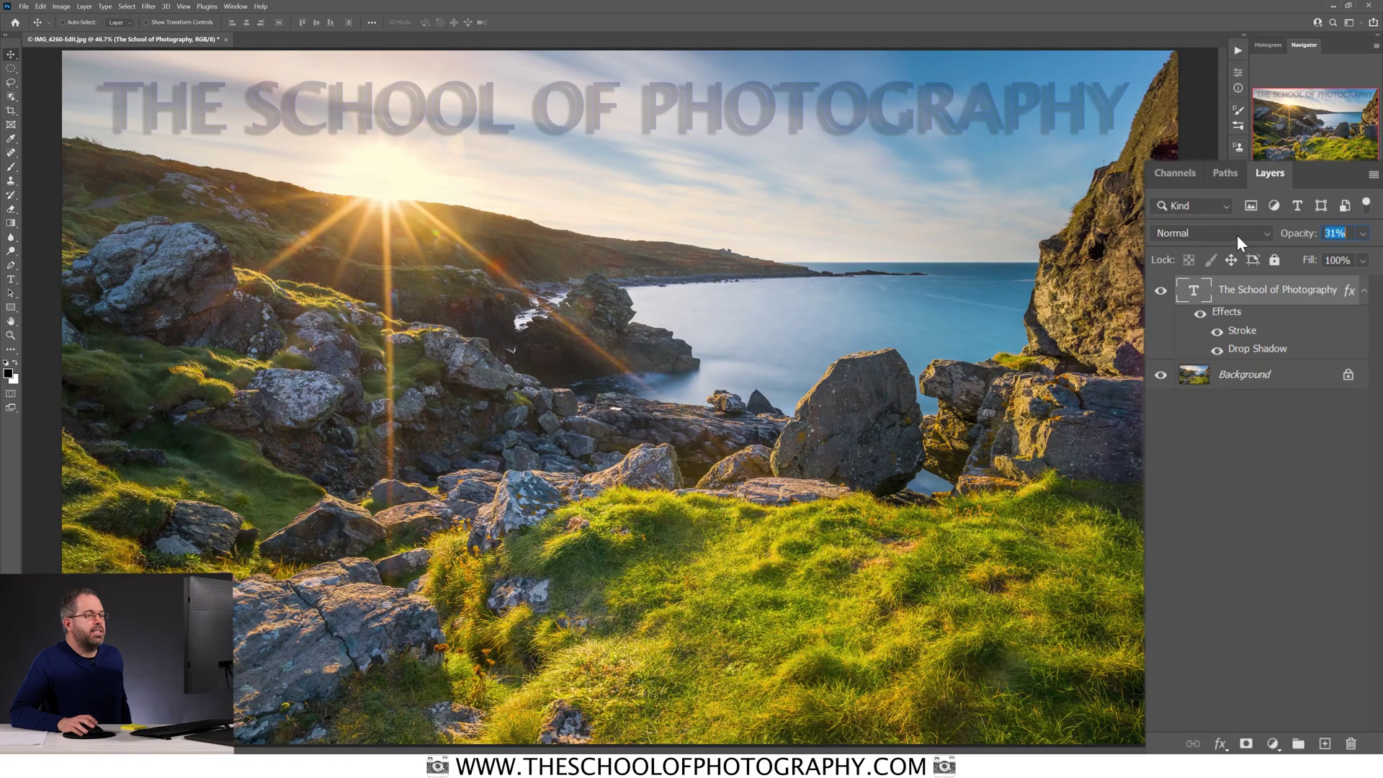
{"action": "mouse_move", "coordinate": [1300, 234]}
{"action": "left_mouse_down"}
{"action": "mouse_move", "coordinate": [1357, 238]}
{"action": "mouse_move", "coordinate": [1360, 267]}
{"action": "left_mouse_up"}
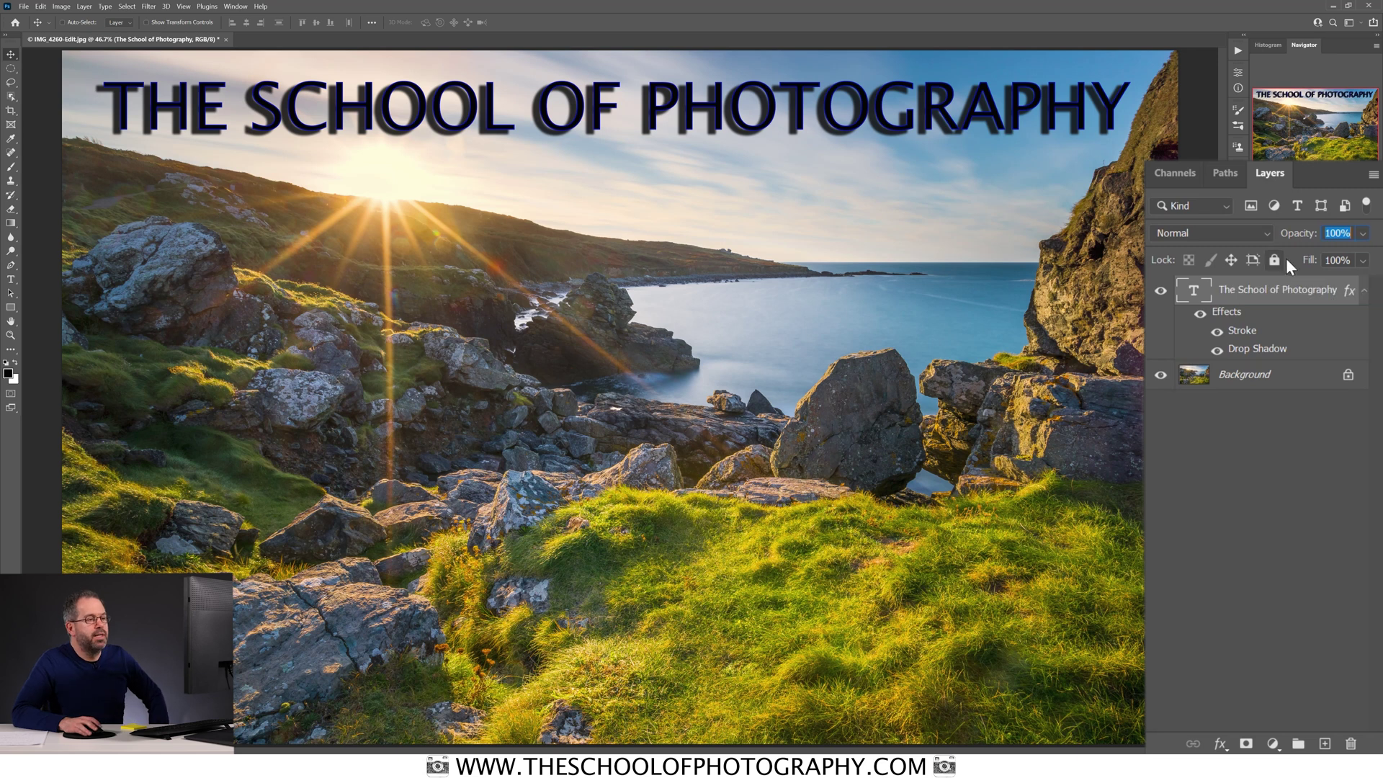
{"action": "left_click_drag", "start_coordinate": [1307, 265], "coordinate": [1232, 264]}
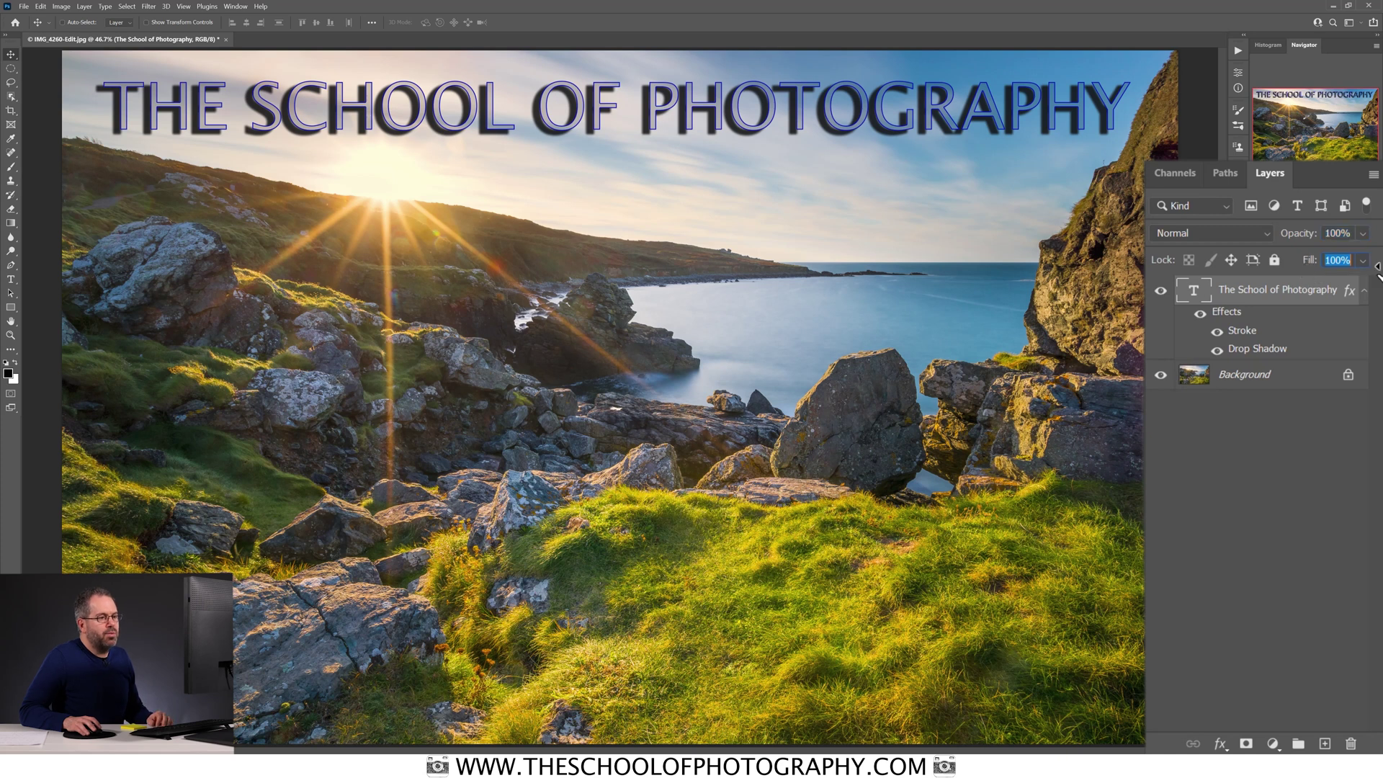
{"action": "key", "text": "shift+Tab"}
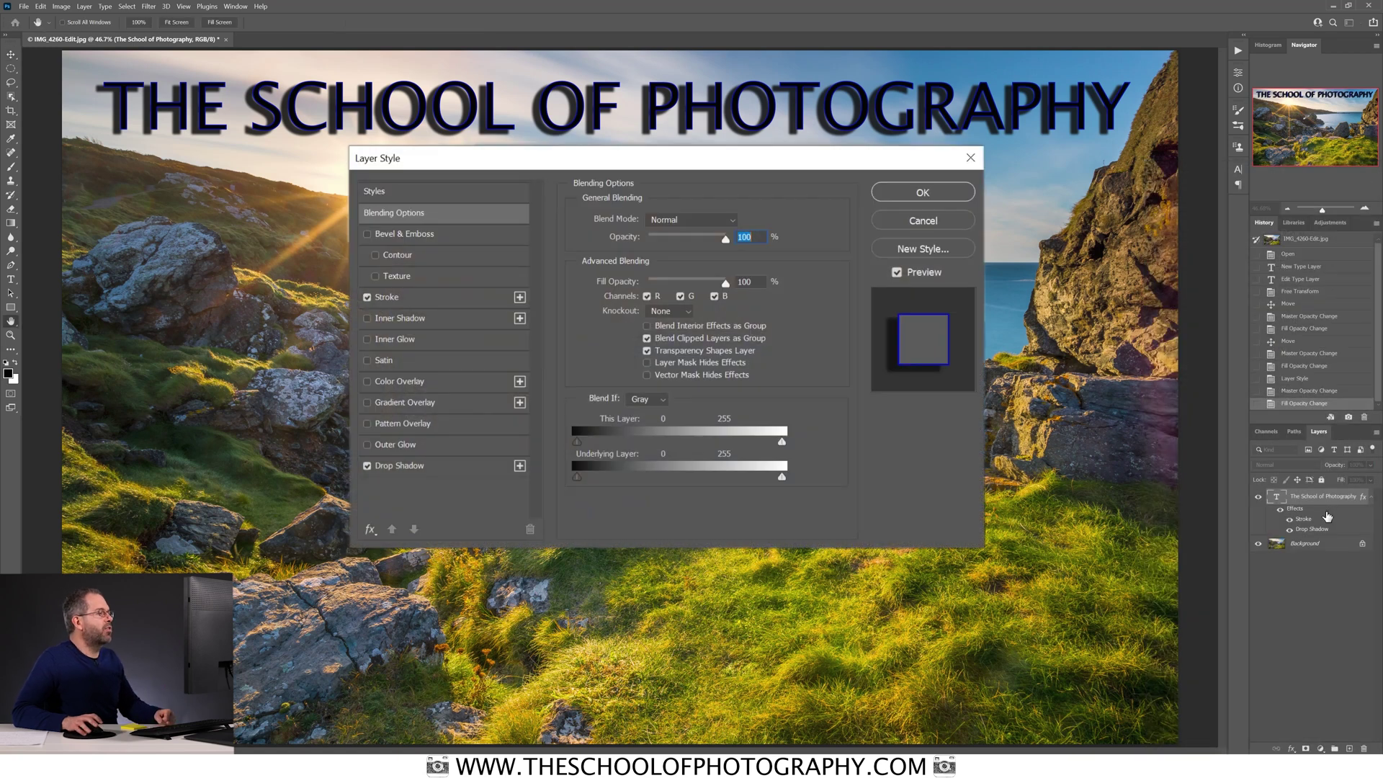
Step: Turn off the text's stroke and drop shadow, and apply Bevel & Emboss with Contour enabled instead
{"action": "left_click", "coordinate": [367, 296]}
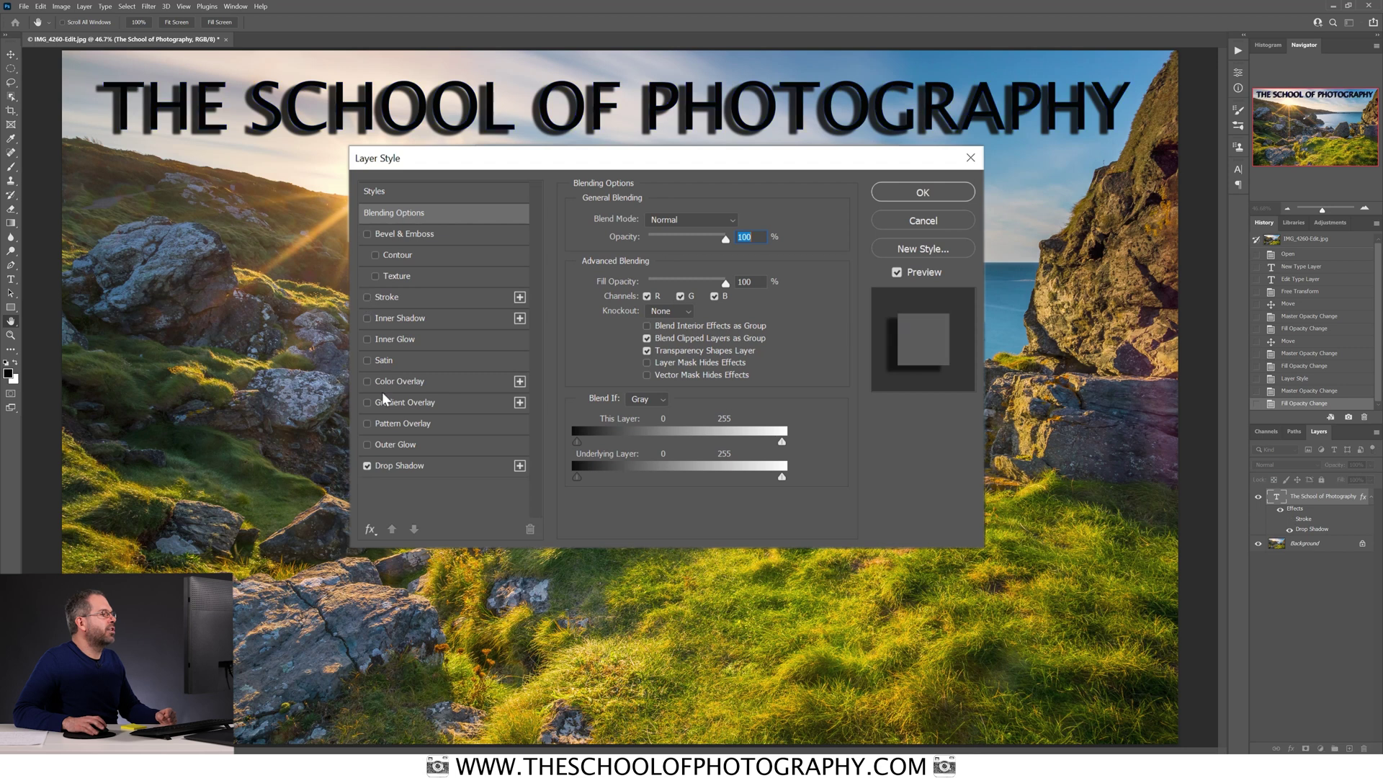
{"action": "left_click", "coordinate": [367, 466]}
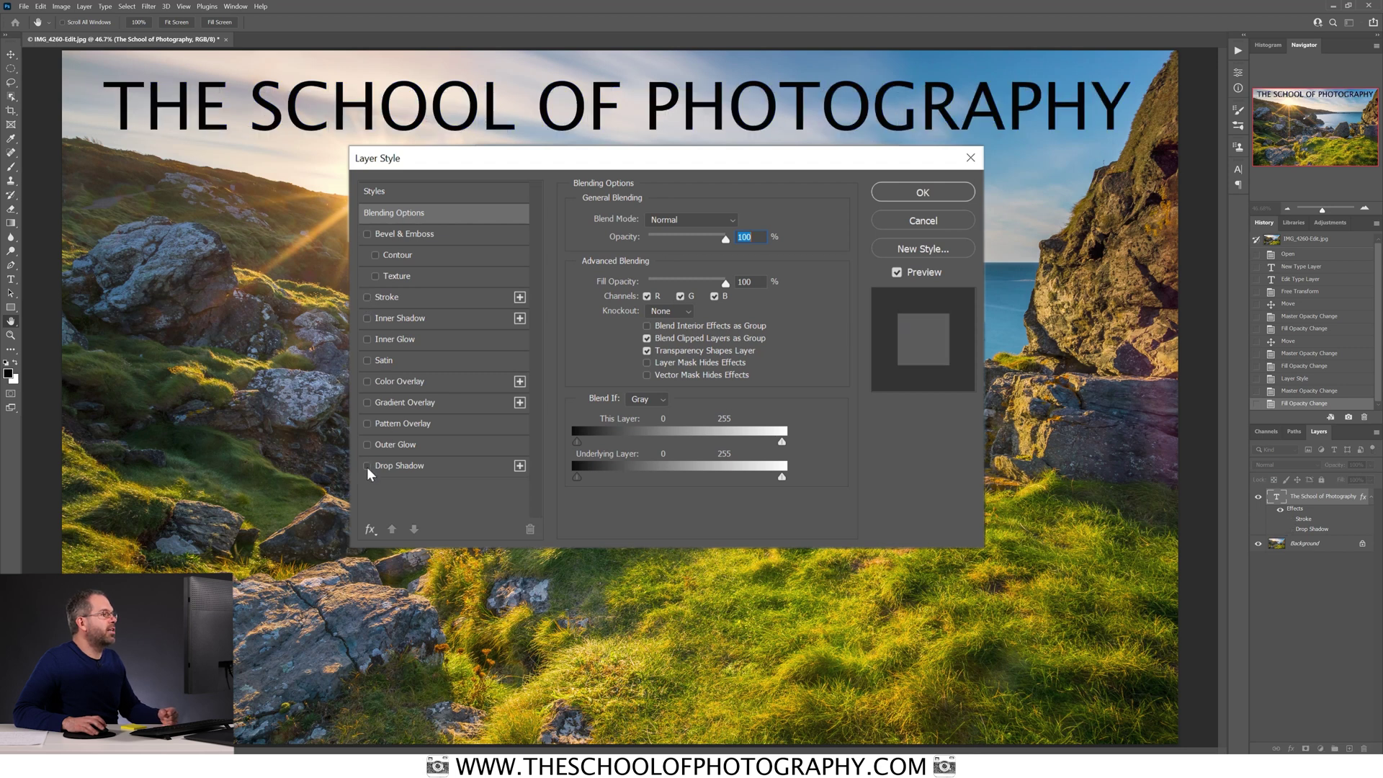
{"action": "left_click", "coordinate": [367, 234]}
{"action": "left_click", "coordinate": [372, 242]}
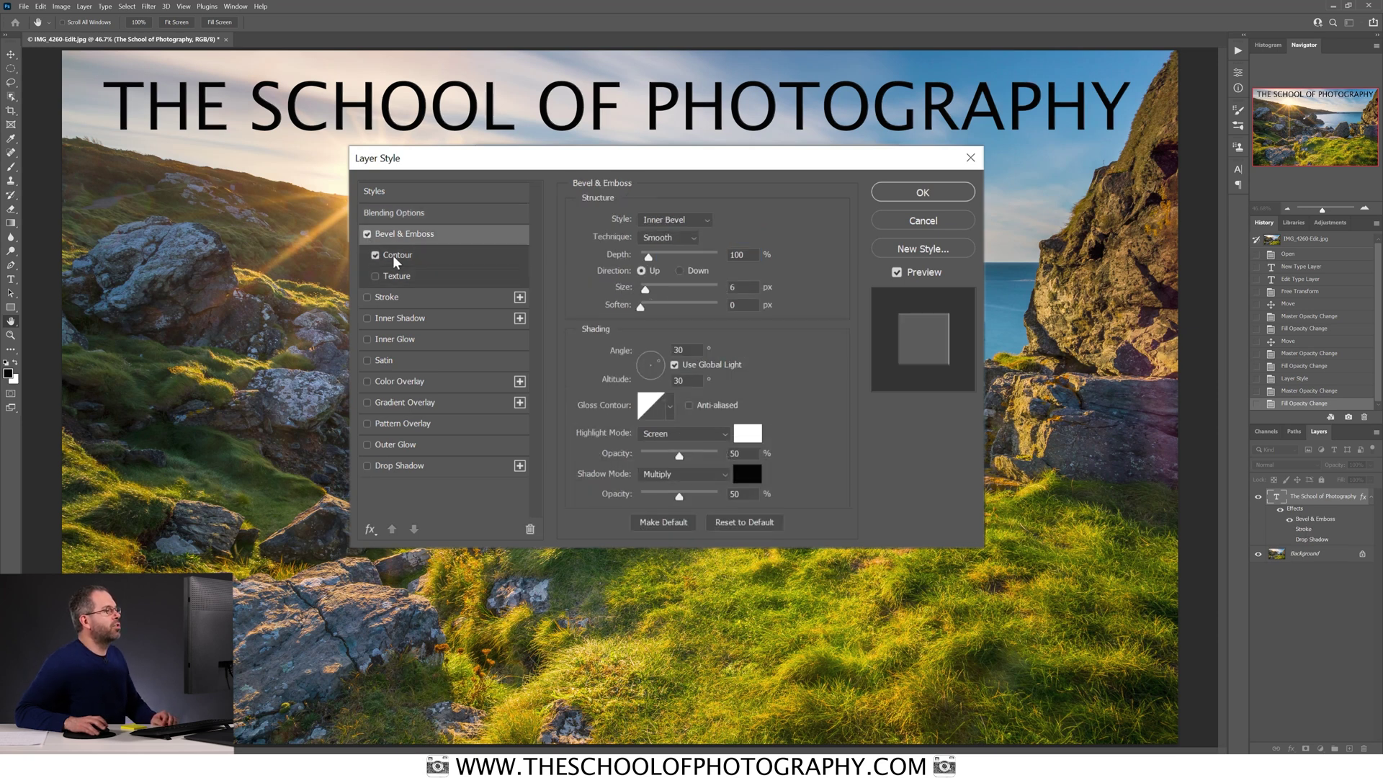
{"action": "left_click", "coordinate": [410, 255]}
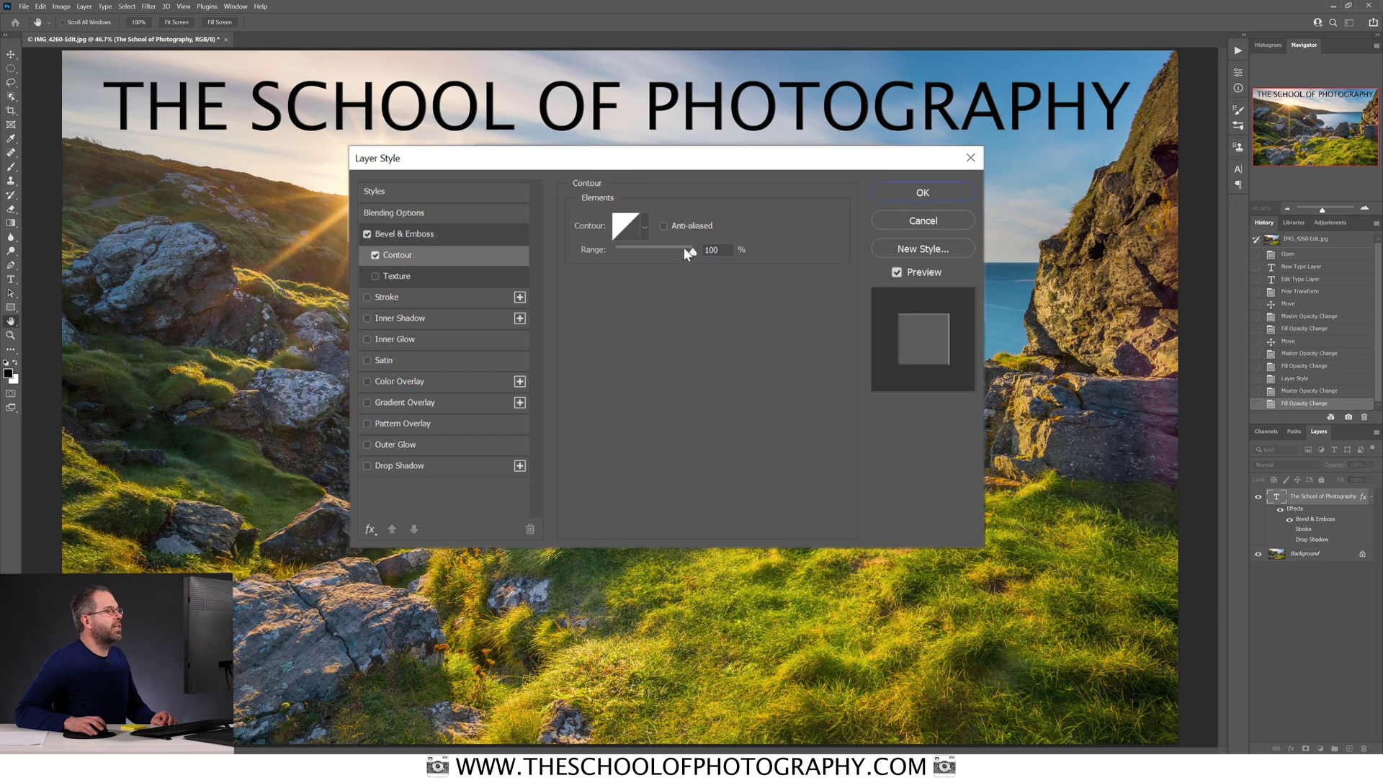
{"action": "left_click", "coordinate": [638, 226]}
{"action": "left_click", "coordinate": [640, 227]}
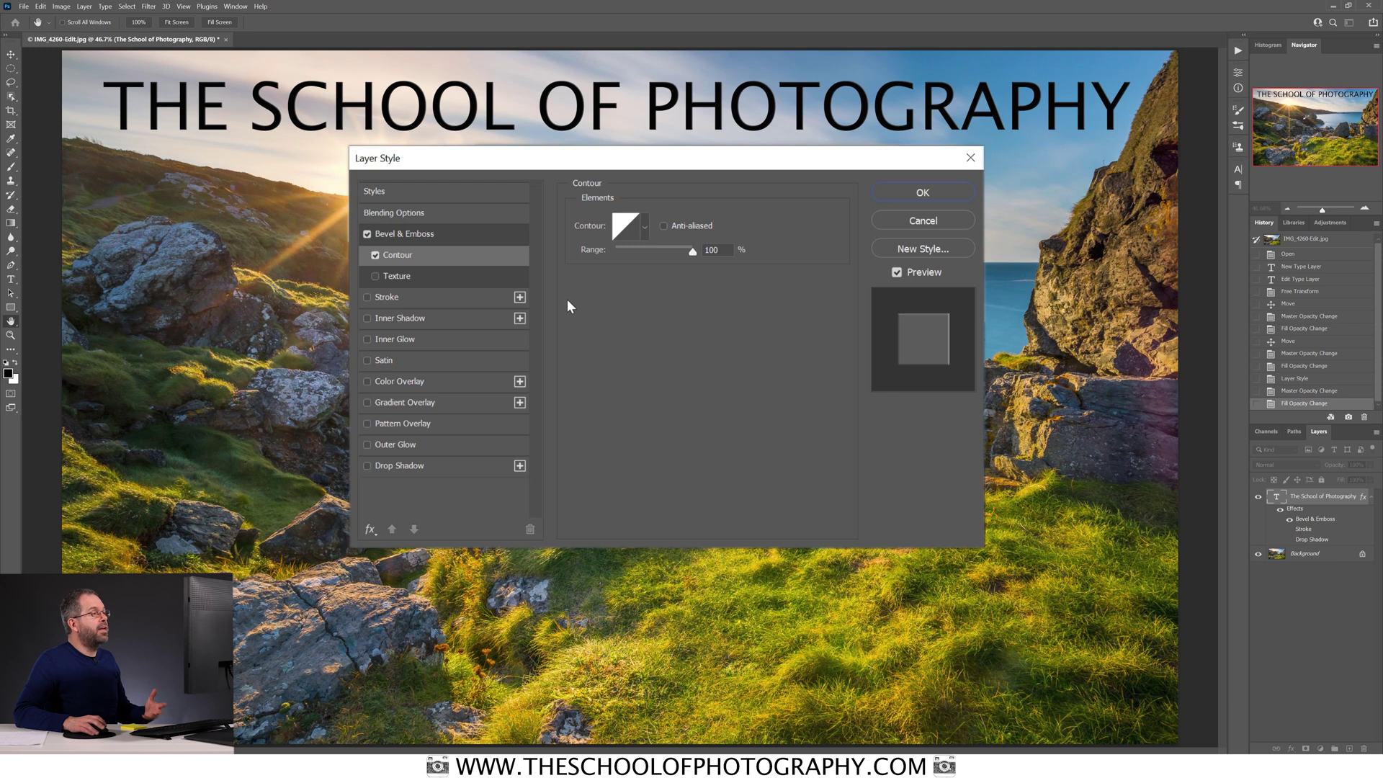
{"action": "left_click", "coordinate": [917, 193]}
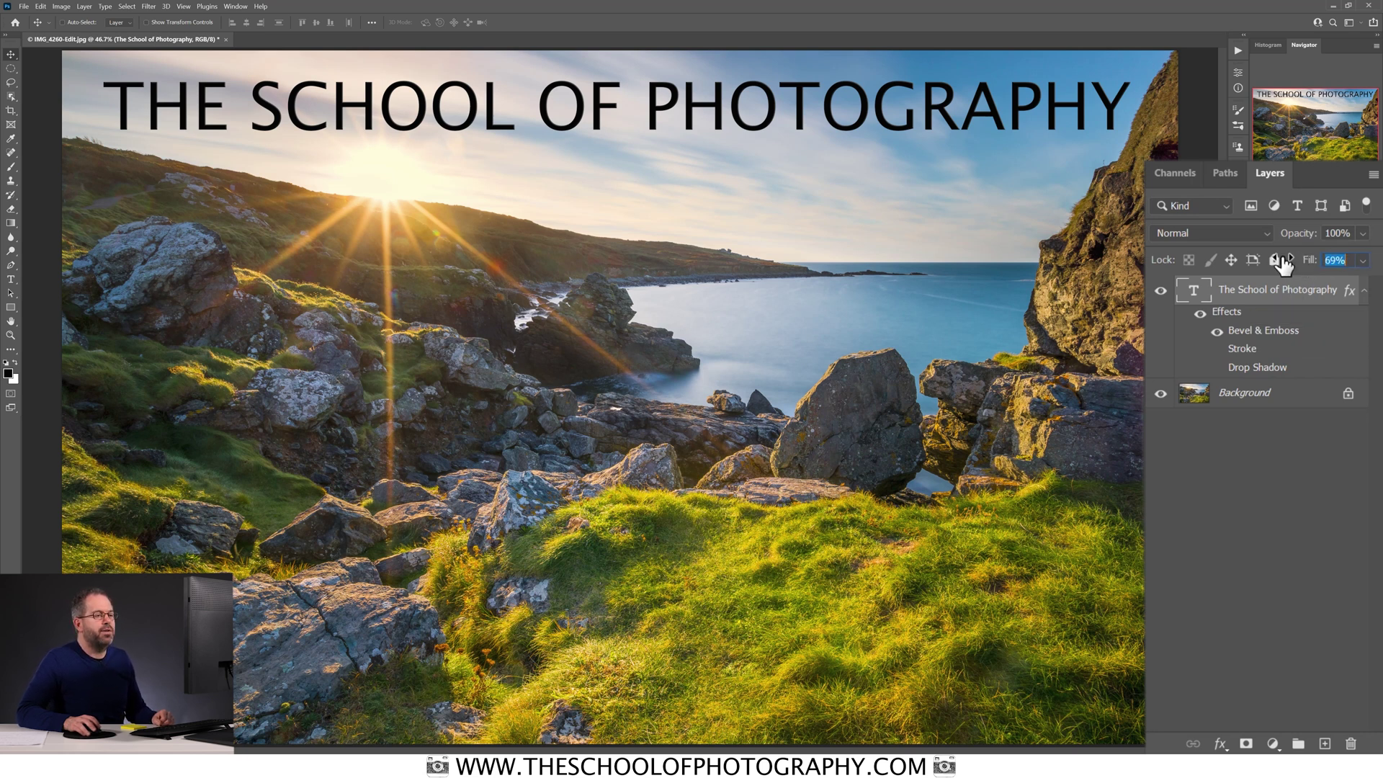
Step: Set the embossed text layer's fill to 0%
{"action": "key", "text": "Return"}
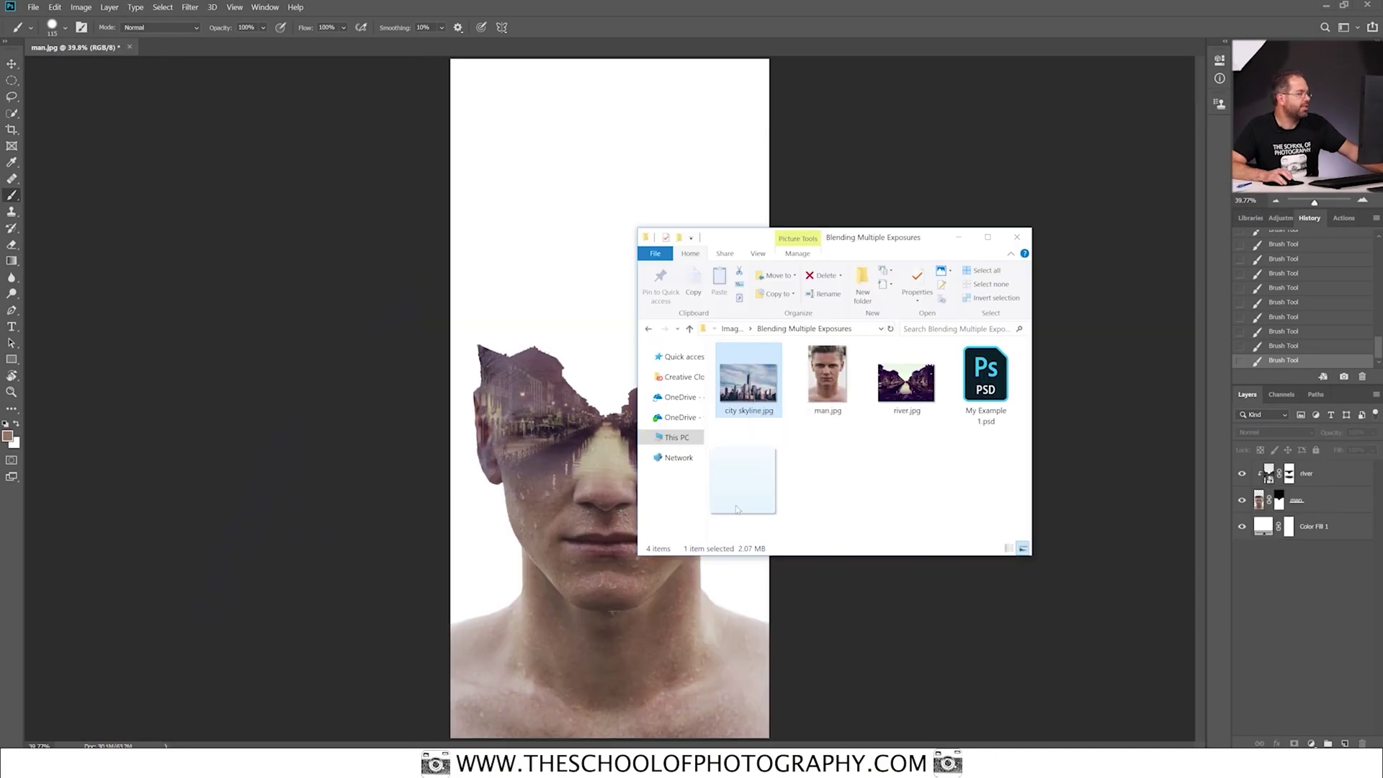
{"action": "left_click_drag", "start_coordinate": [736, 508], "coordinate": [576, 468]}
{"action": "left_click_drag", "start_coordinate": [695, 339], "coordinate": [827, 161]}
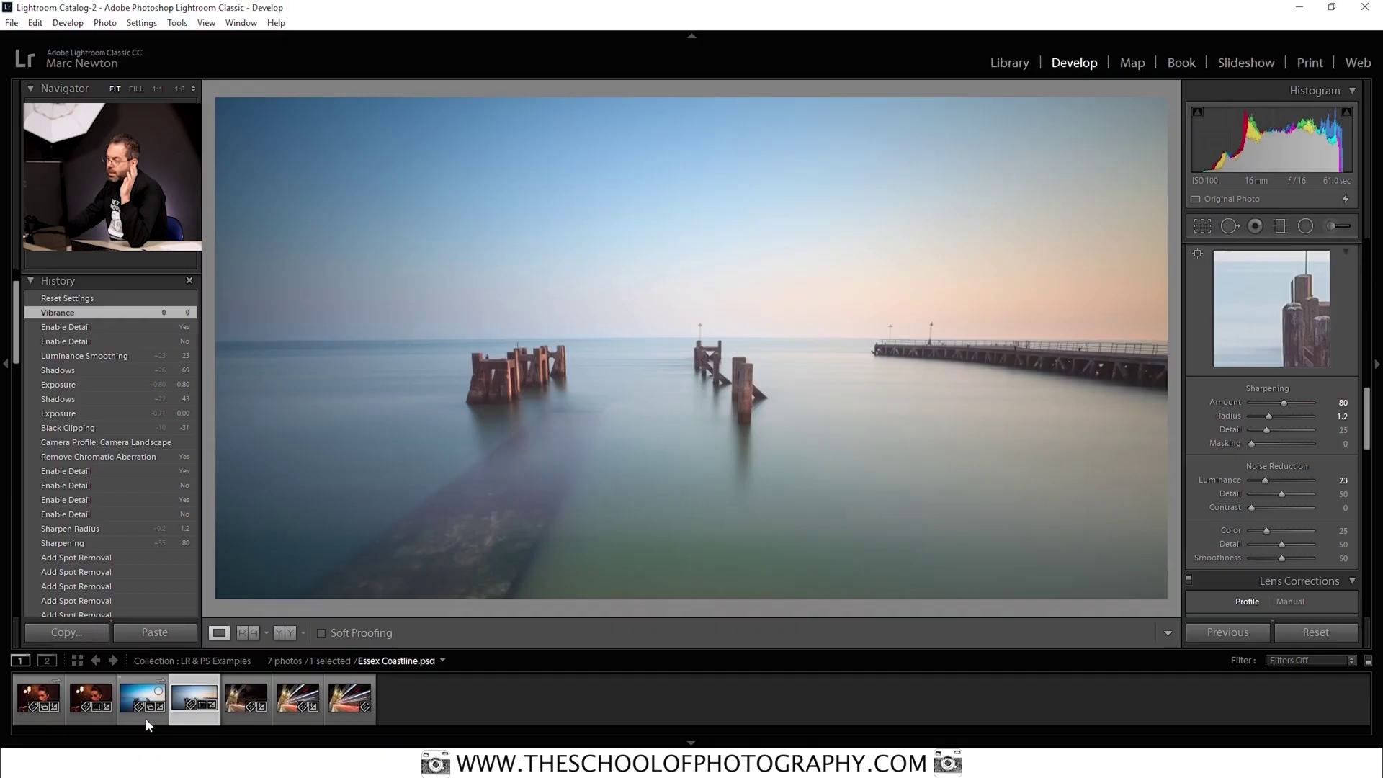
{"action": "left_click", "coordinate": [142, 699]}
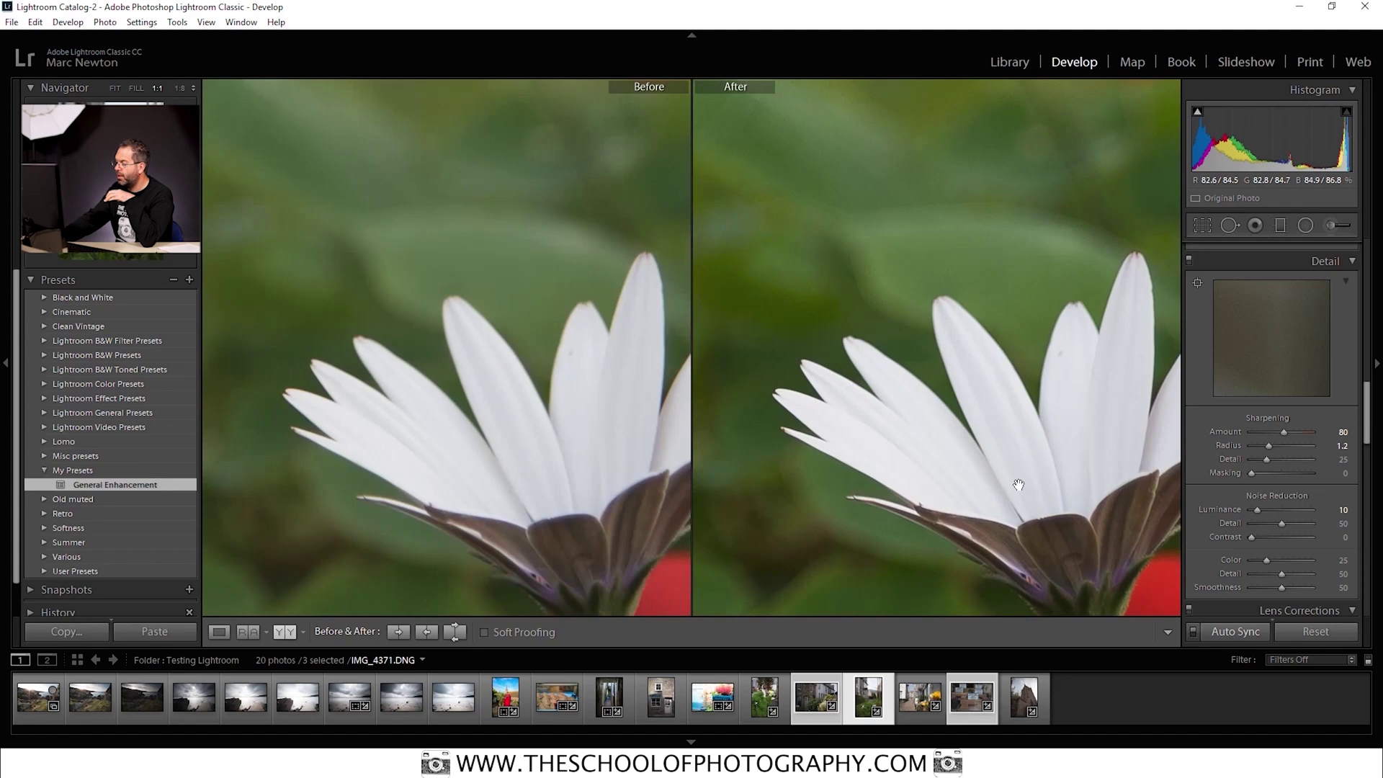
{"action": "left_click_drag", "start_coordinate": [1019, 484], "coordinate": [927, 313]}
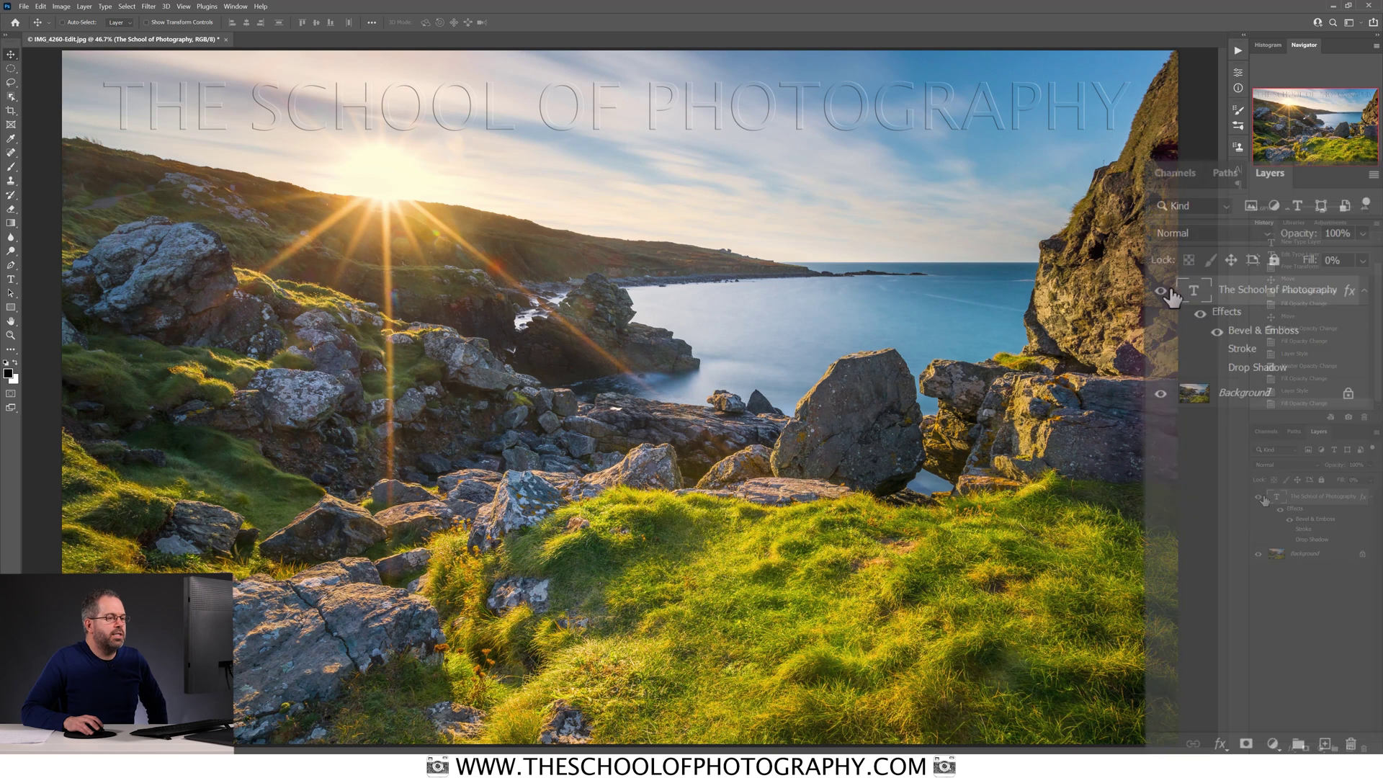
Step: Hide the text layer and add a new empty layer above it
{"action": "left_click", "coordinate": [1162, 291]}
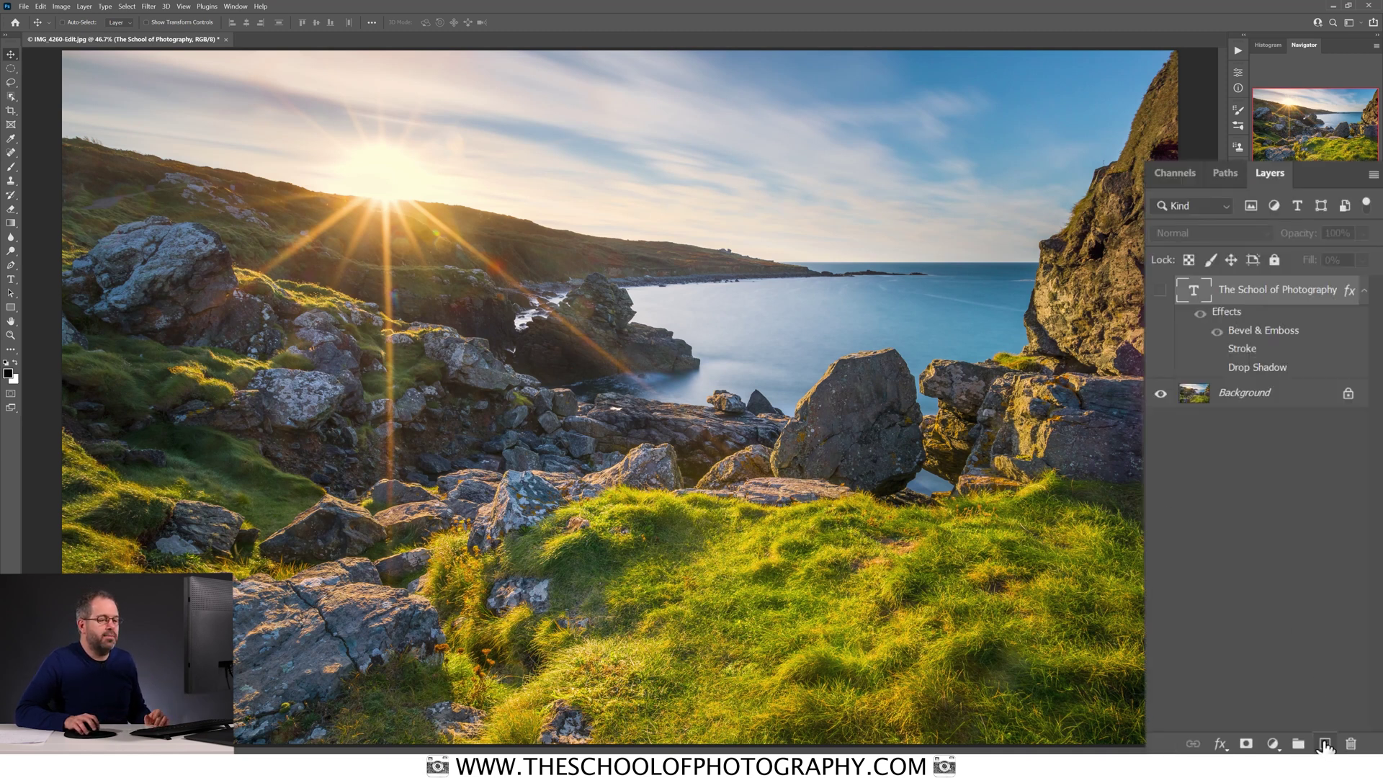
{"action": "left_click", "coordinate": [1325, 744]}
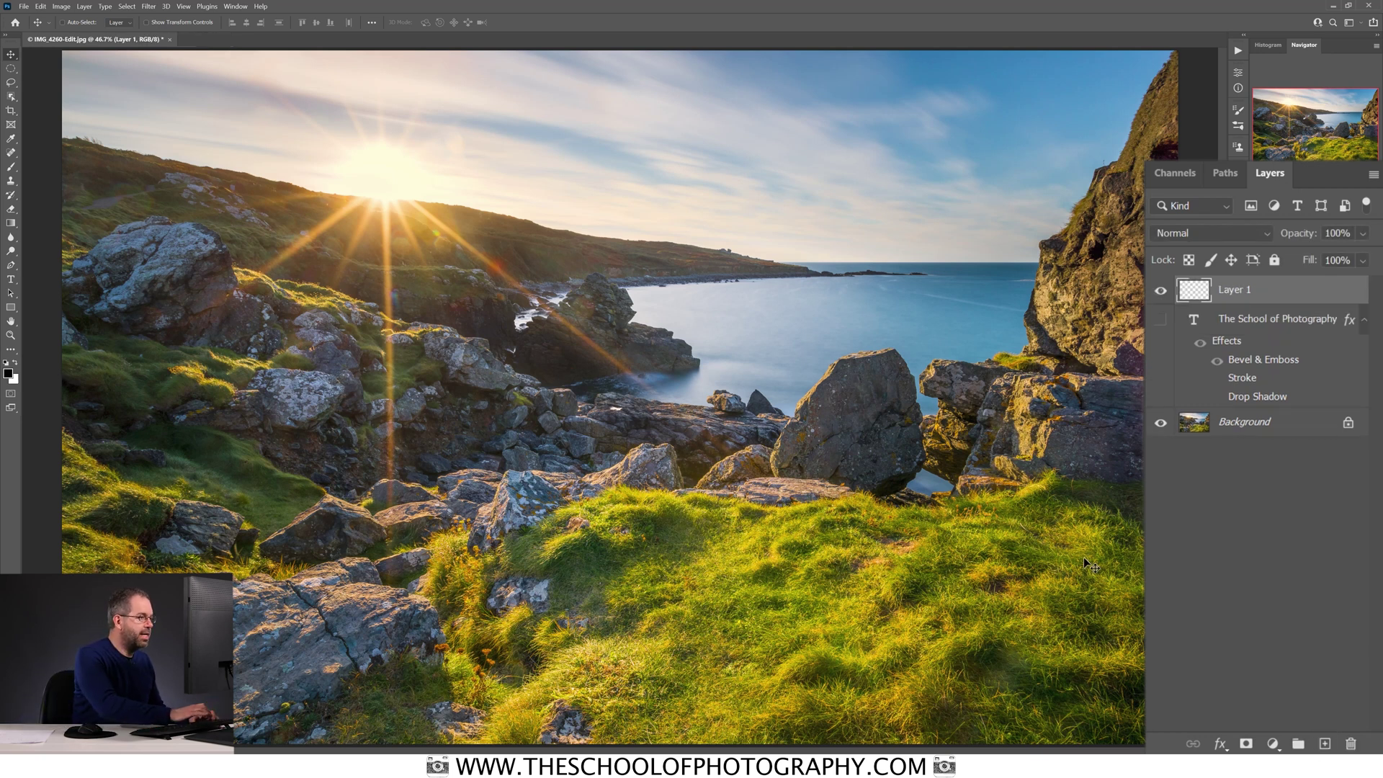
Step: Fill the new layer with an orange sampled from the sunlit sky and adjusted to #e28c14, at 100% opacity
{"action": "key", "text": "shift+F5"}
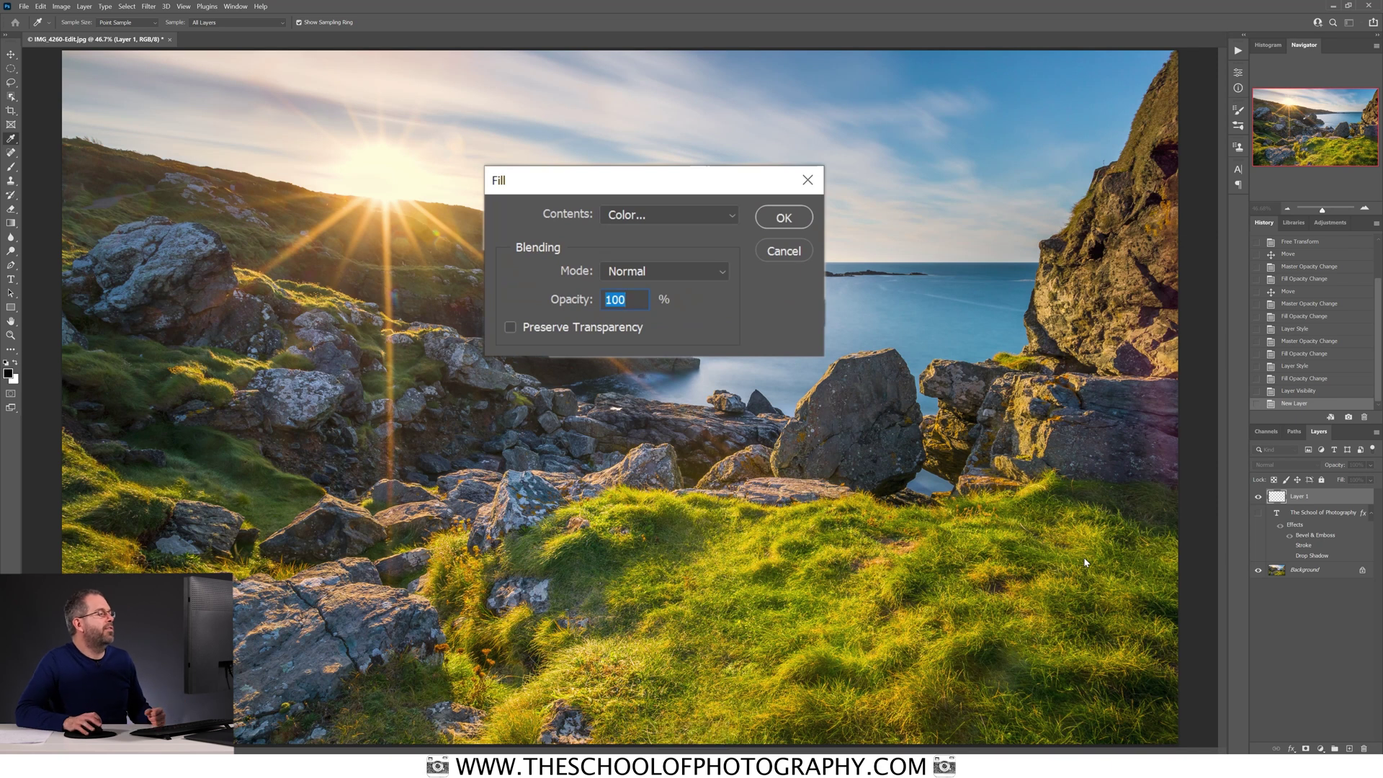
{"action": "left_click", "coordinate": [712, 214]}
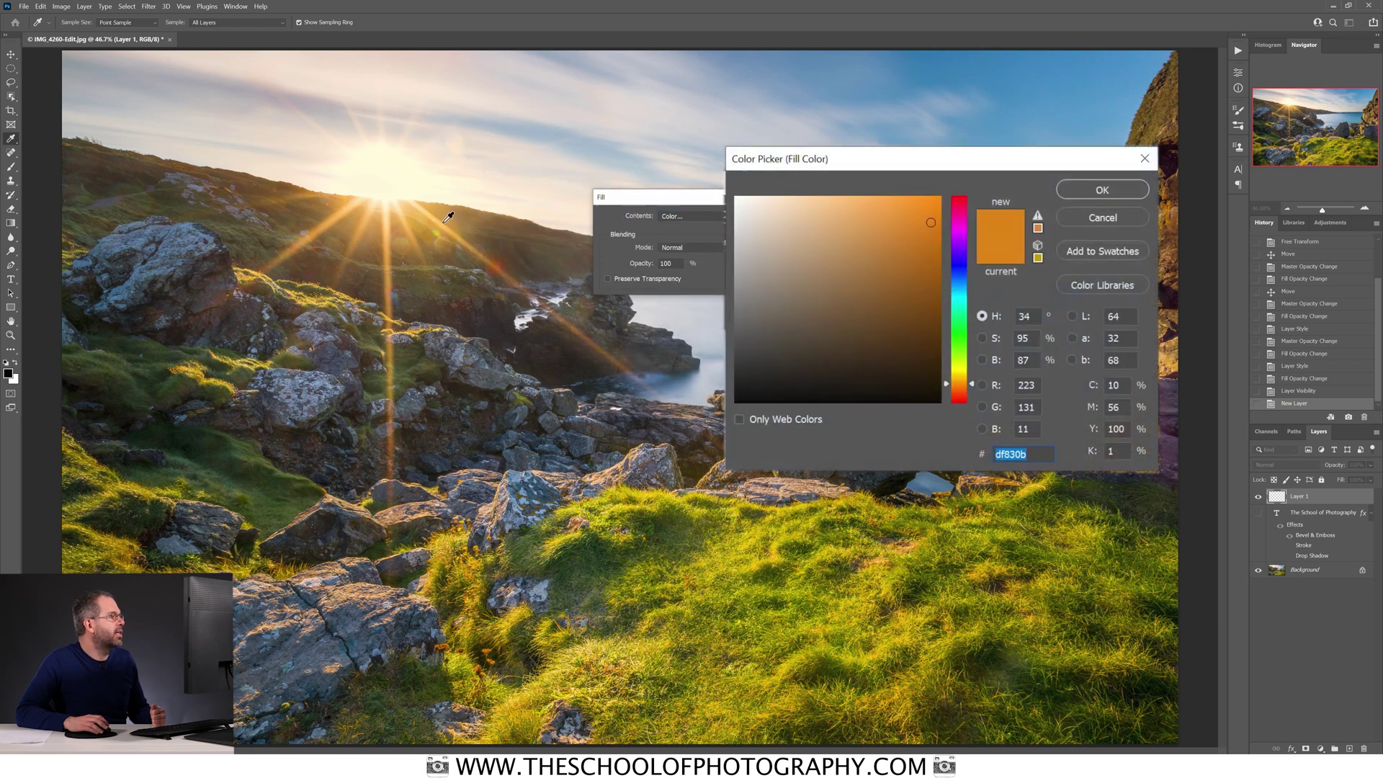
{"action": "left_click", "coordinate": [445, 225]}
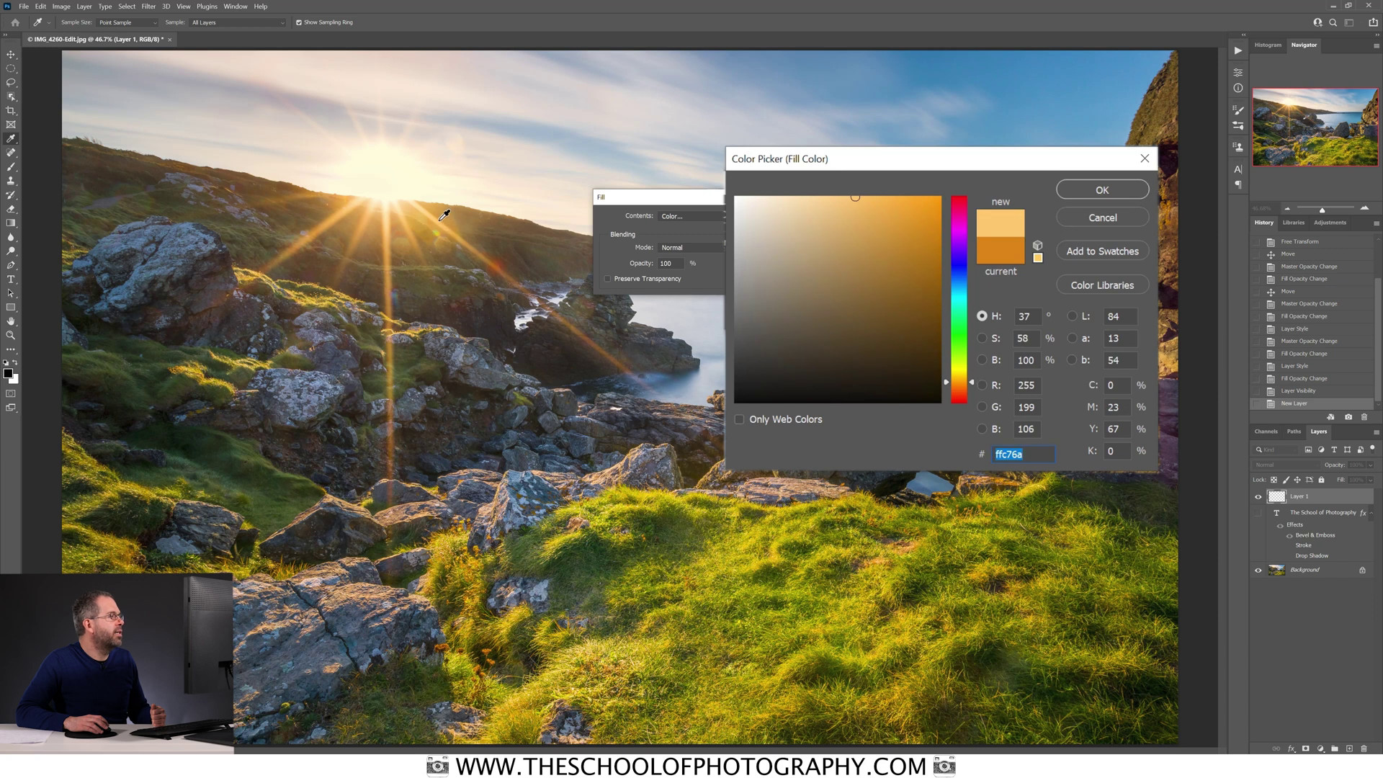
{"action": "left_click", "coordinate": [499, 265]}
{"action": "left_click", "coordinate": [464, 232]}
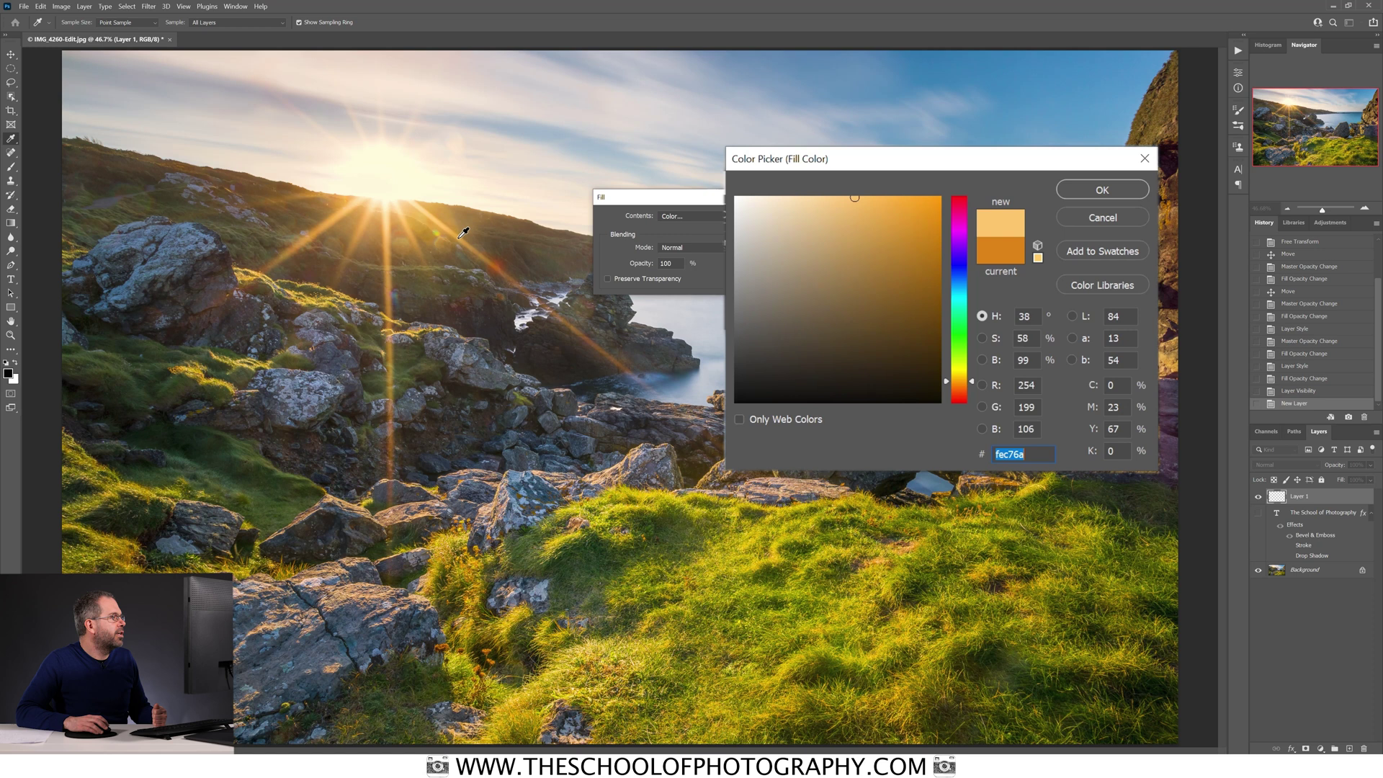
{"action": "left_click", "coordinate": [331, 220]}
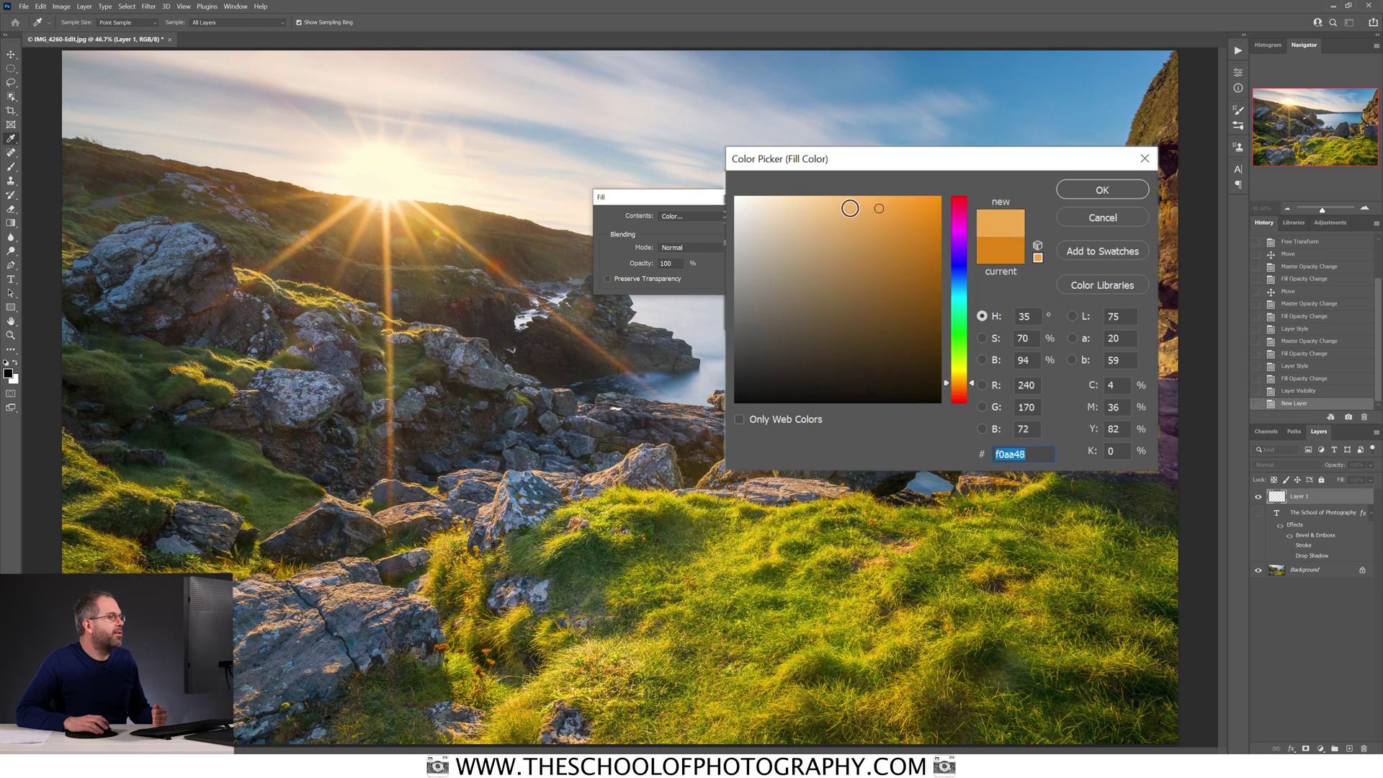
{"action": "left_click_drag", "start_coordinate": [876, 209], "coordinate": [919, 215]}
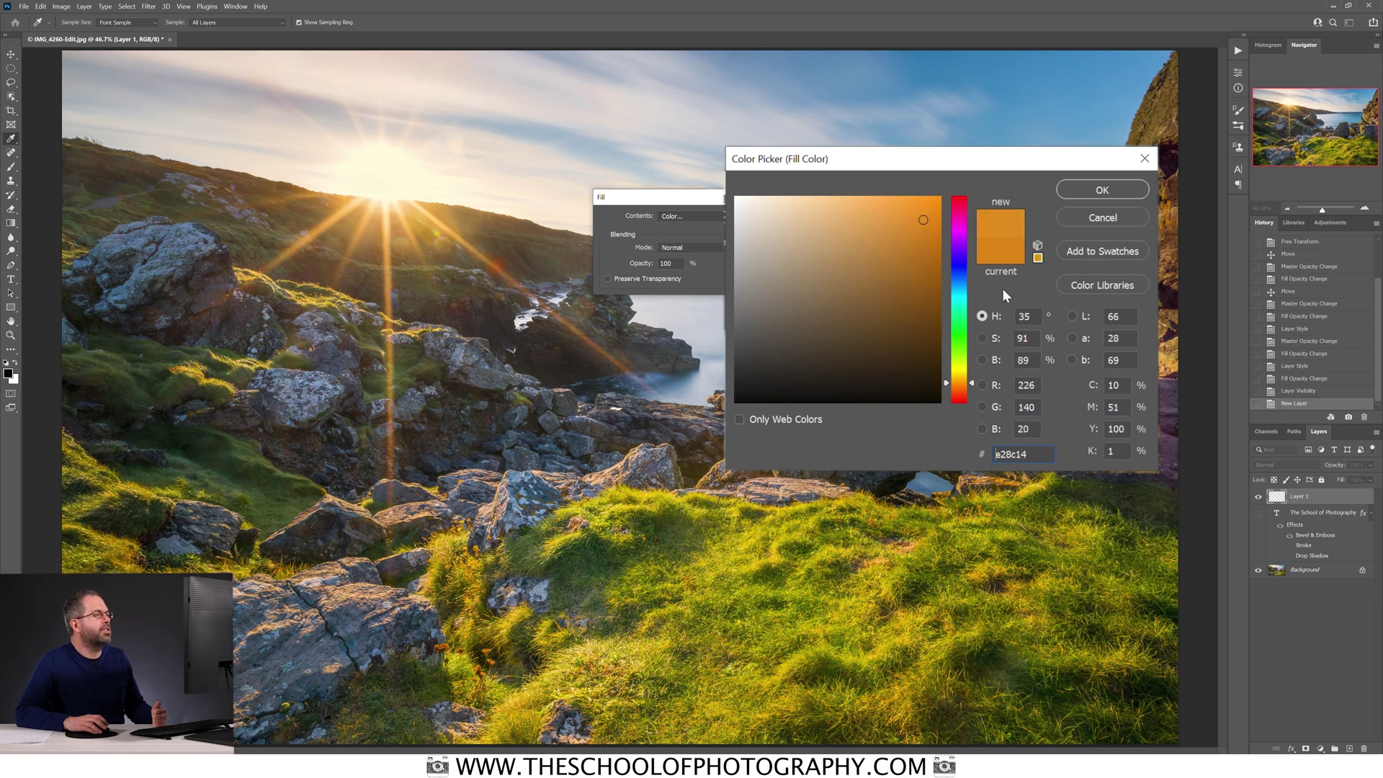
{"action": "left_click", "coordinate": [1102, 190]}
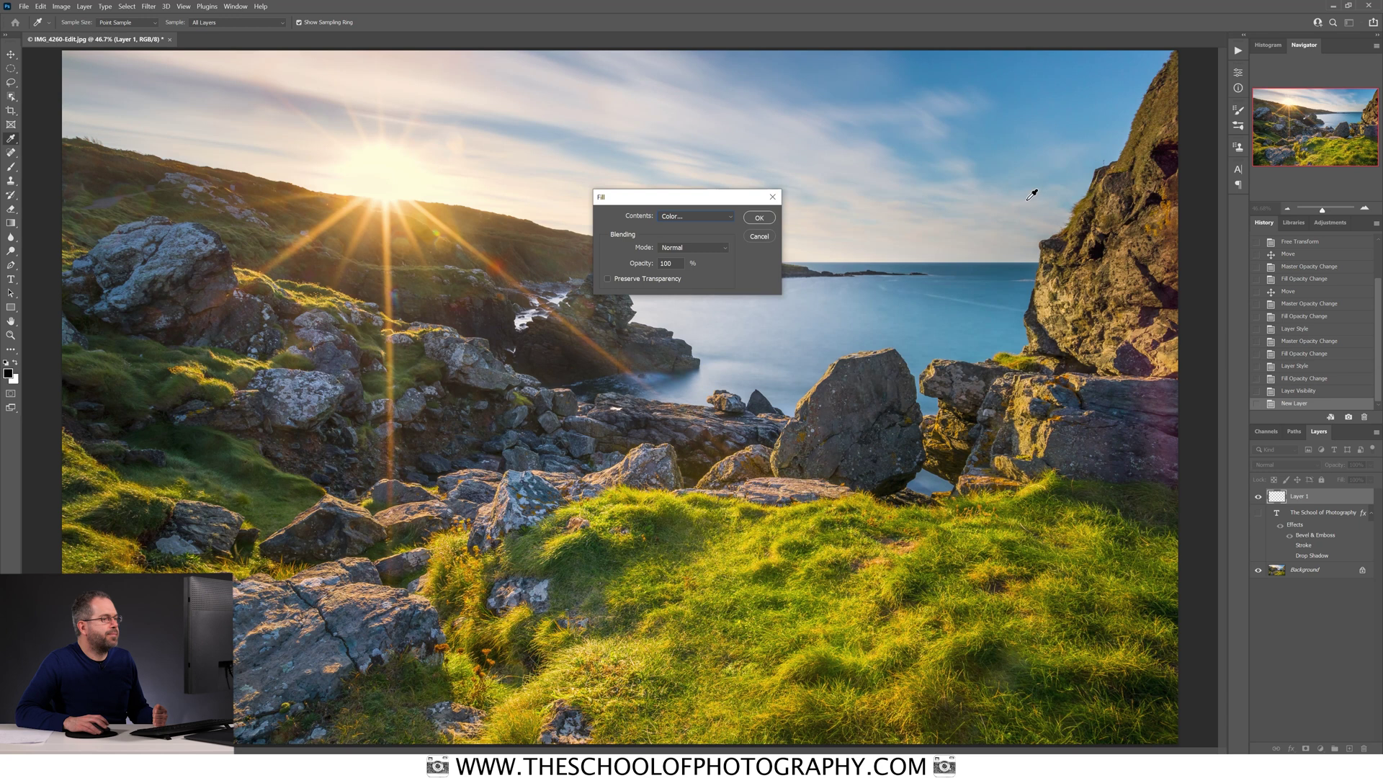
{"action": "left_click", "coordinate": [761, 218]}
{"action": "key", "text": "v"}
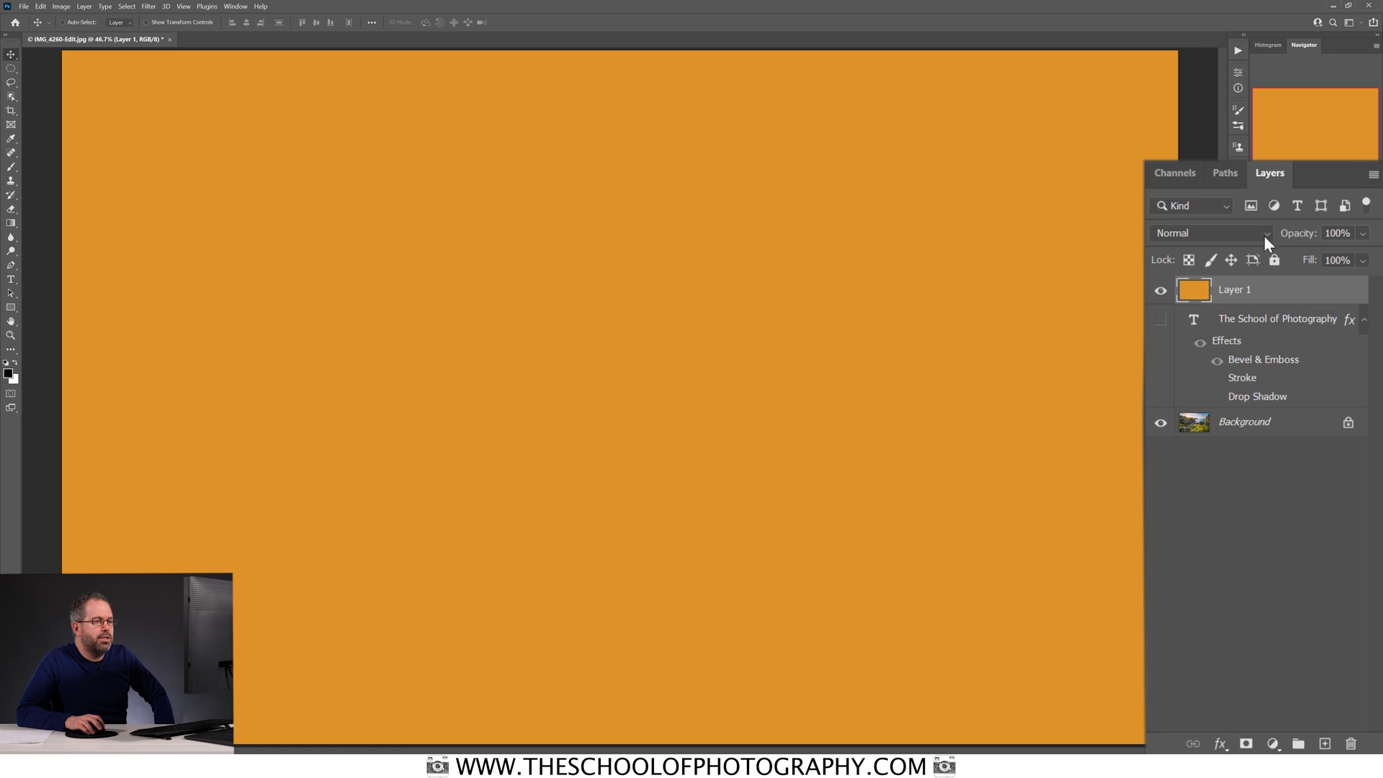
Step: Set the orange layer's blend mode to Multiply and rename the layer "Blend mode"
{"action": "left_click", "coordinate": [1268, 235]}
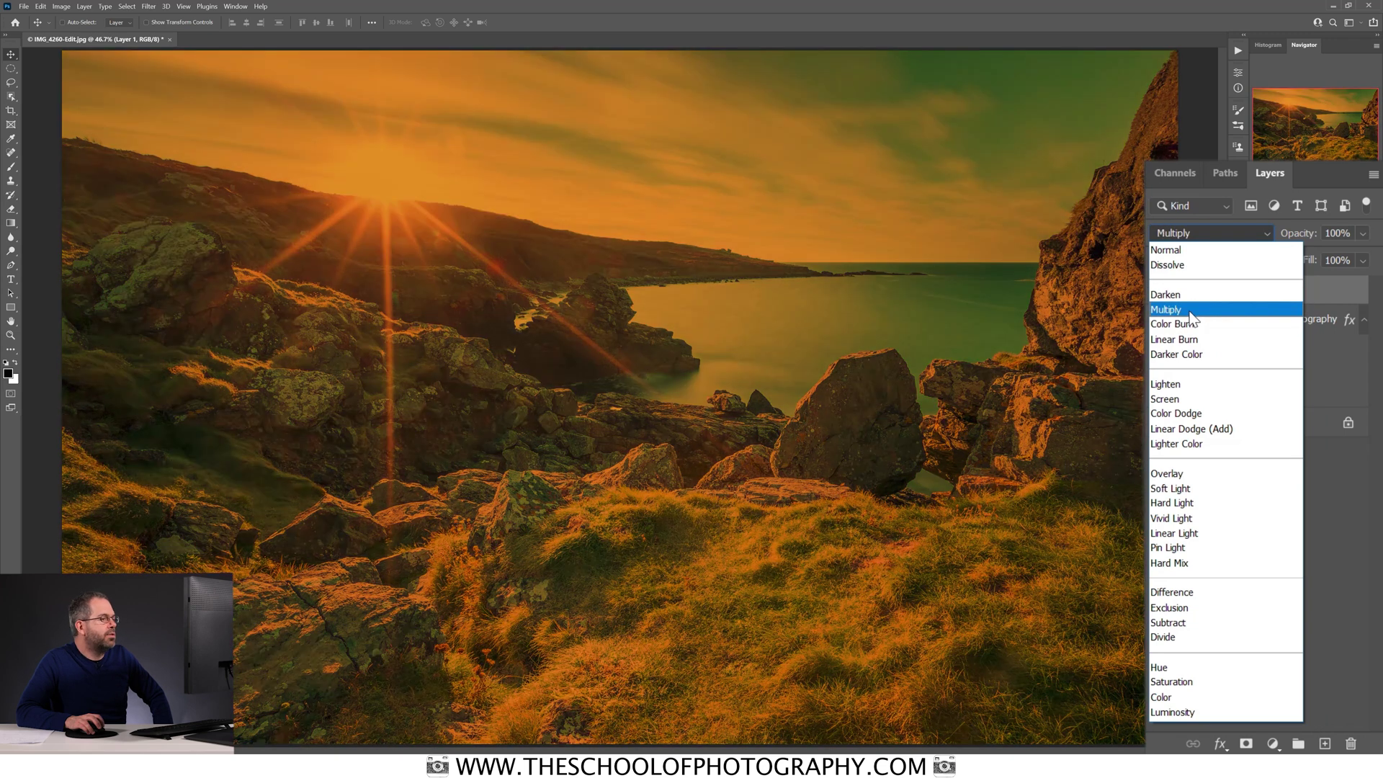
{"action": "left_click", "coordinate": [1190, 310]}
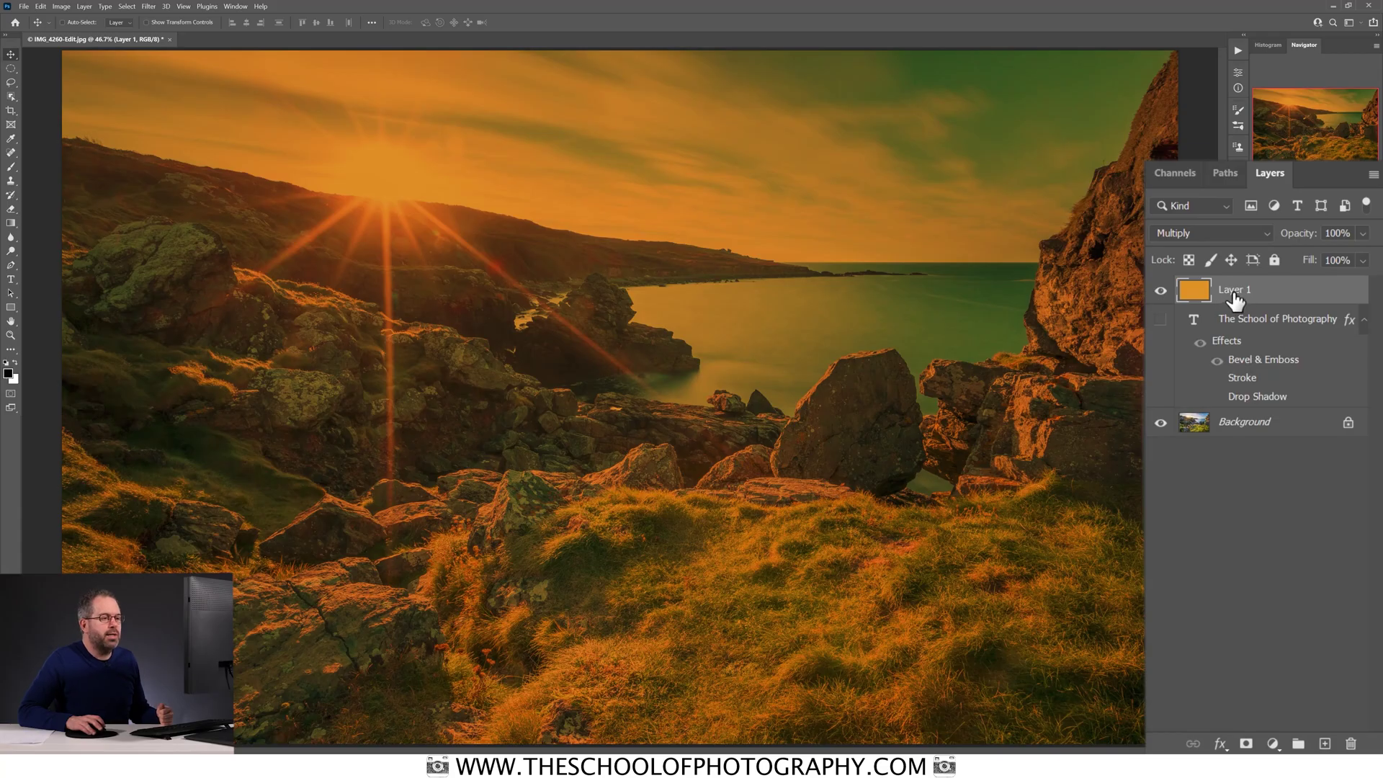
{"action": "type", "text": "Blend mode"}
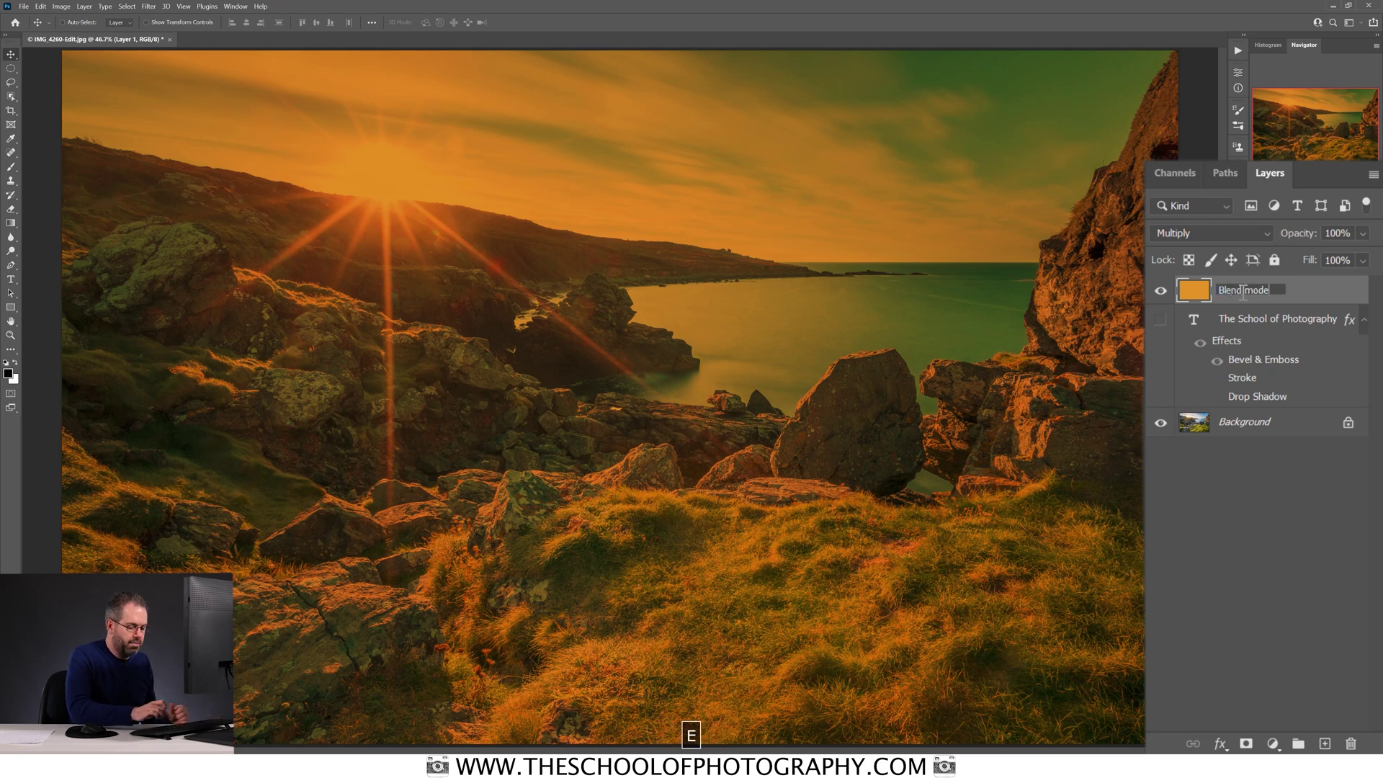
{"action": "key", "text": "Return"}
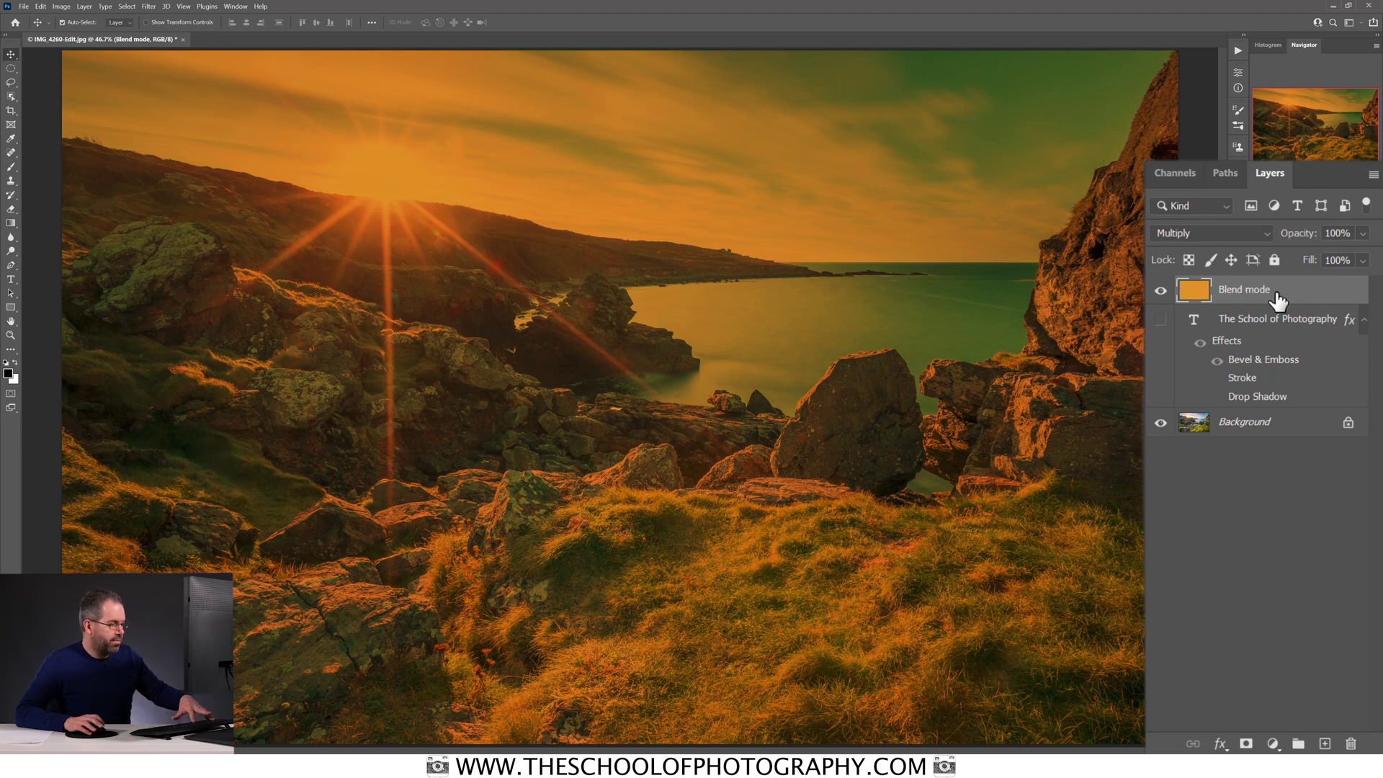
Step: Duplicate the "Blend mode" layer and set the copy's blending to Normal
{"action": "key", "text": "ctrl+j"}
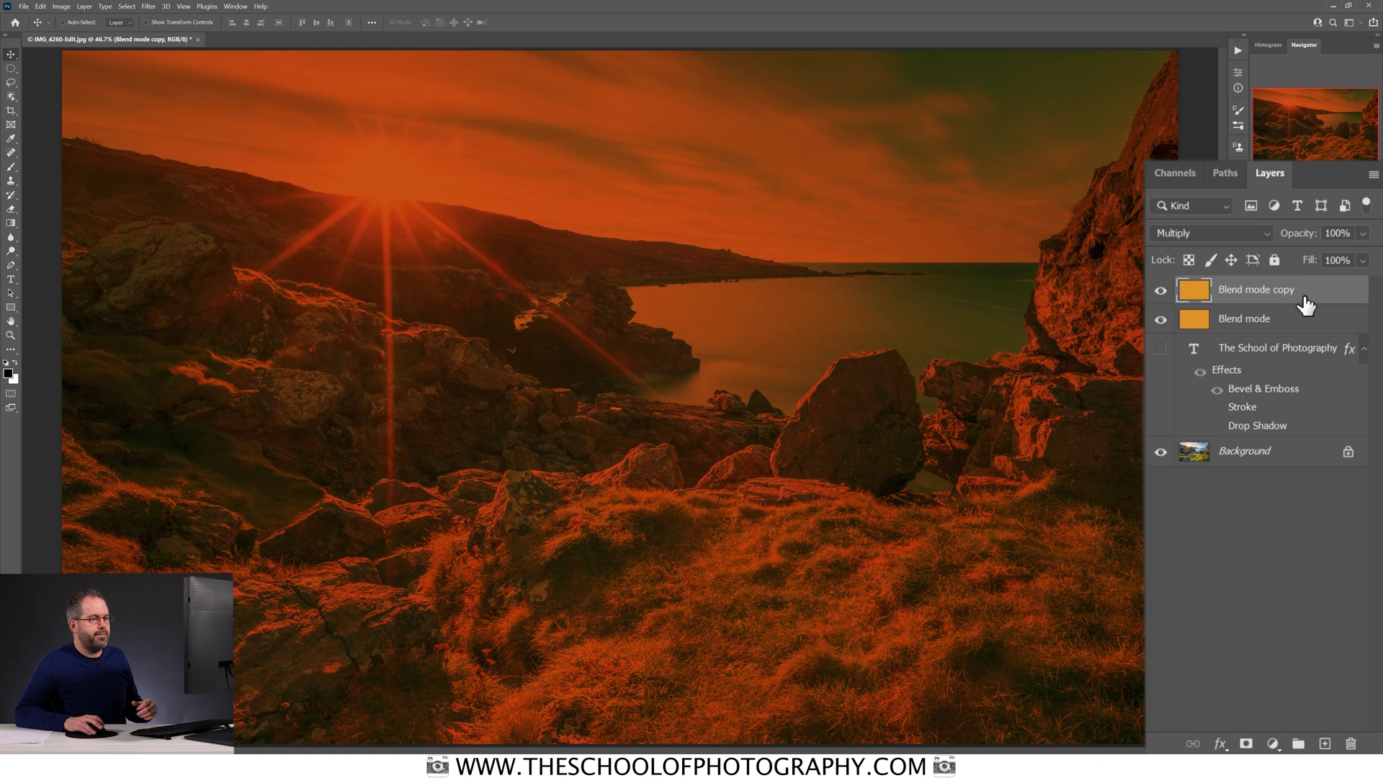
{"action": "left_click", "coordinate": [1265, 235]}
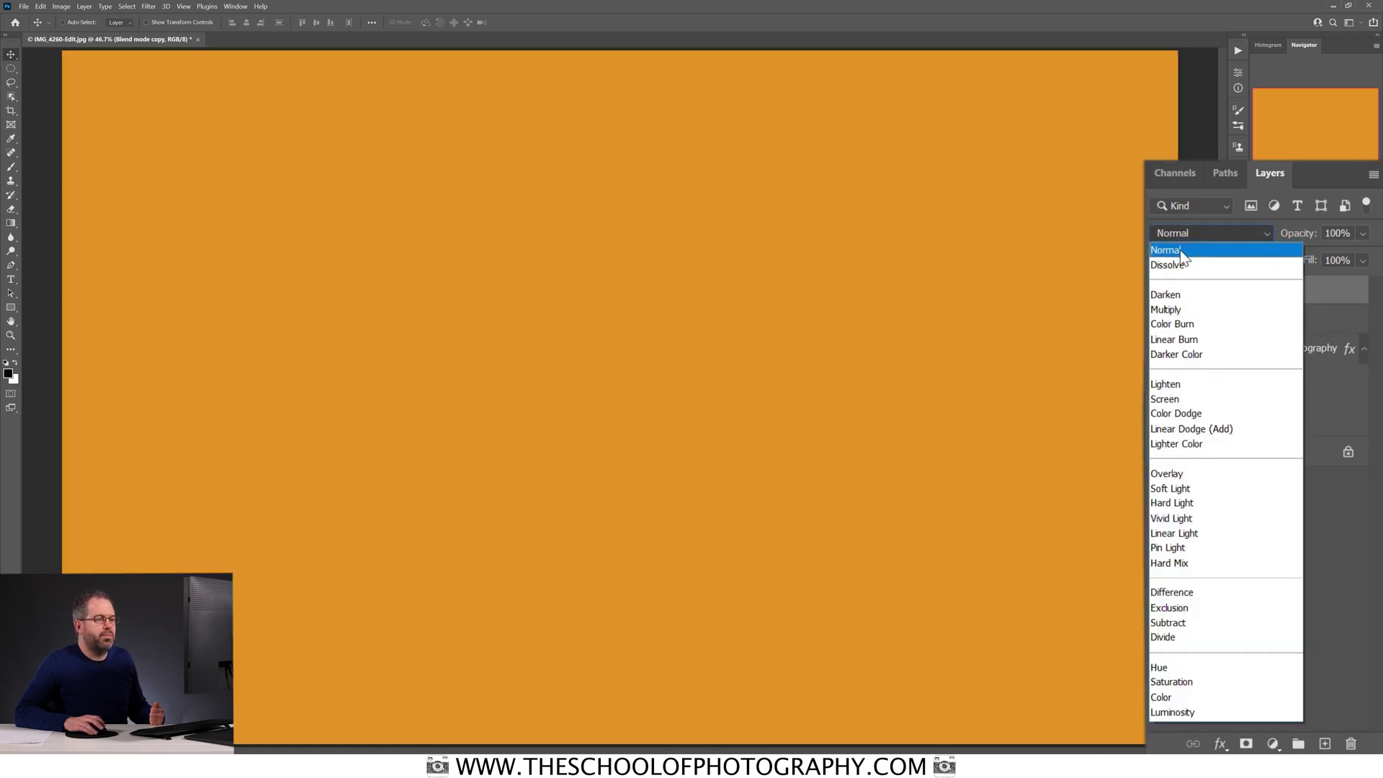
{"action": "left_click", "coordinate": [1181, 252]}
{"action": "left_click", "coordinate": [1267, 232]}
{"action": "left_click", "coordinate": [1267, 232]}
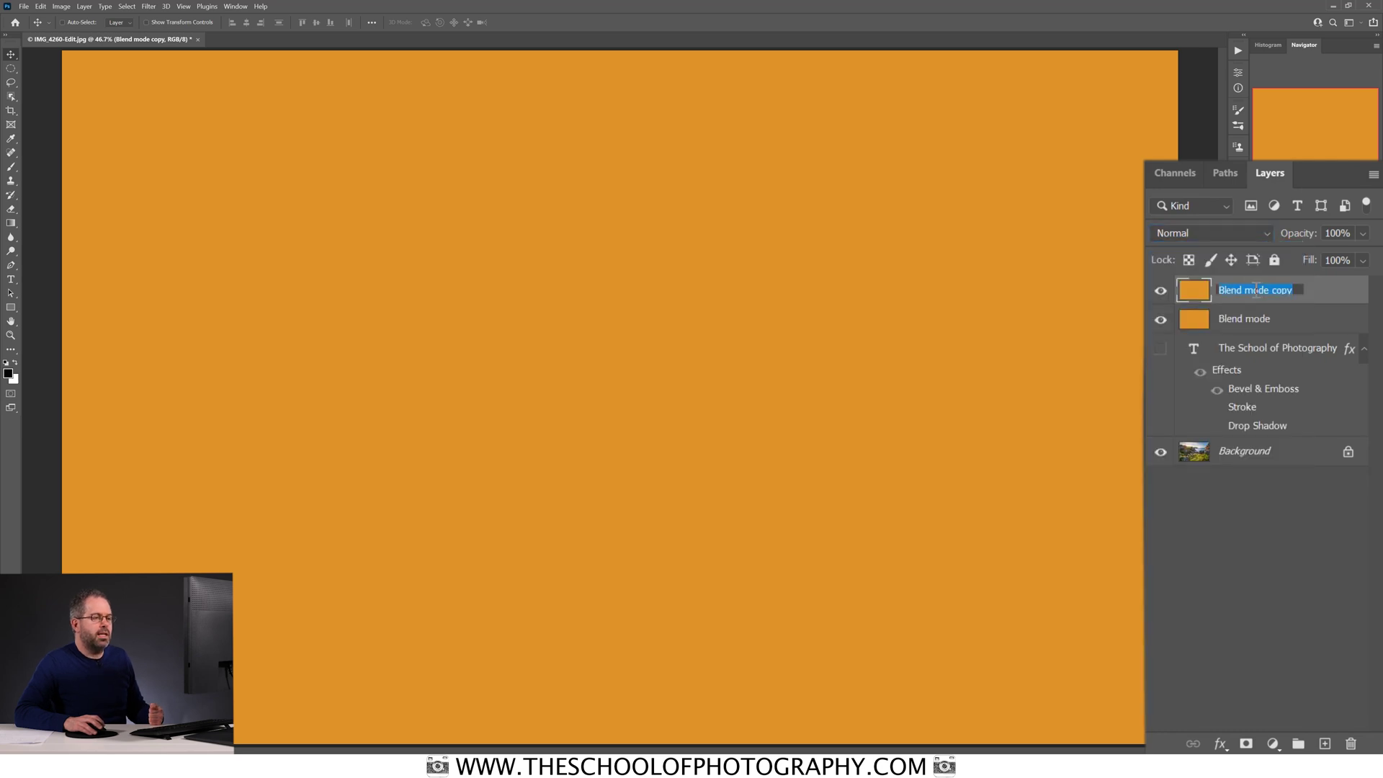
Step: Rename the duplicated orange layer "No blend mode"
{"action": "type", "text": "N"}
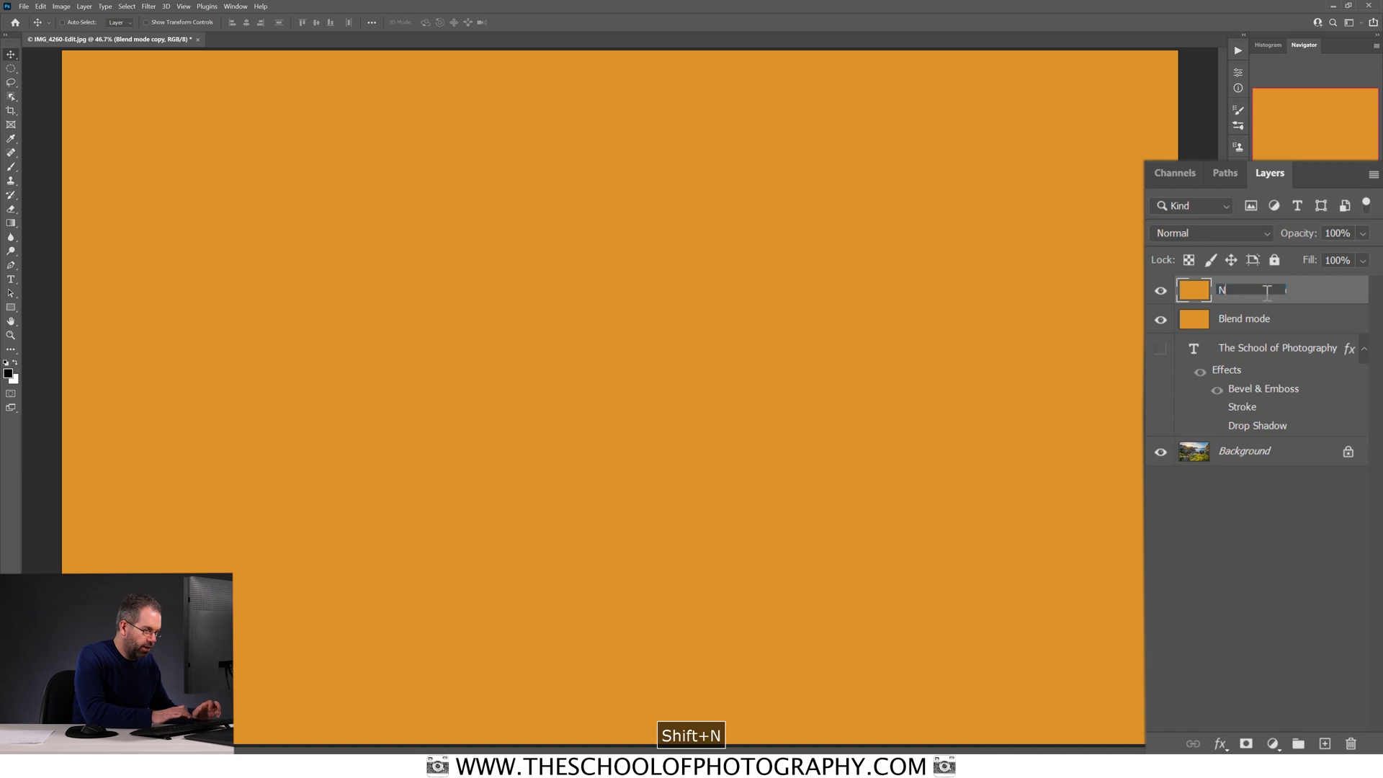
{"action": "type", "text": "o blend mode"}
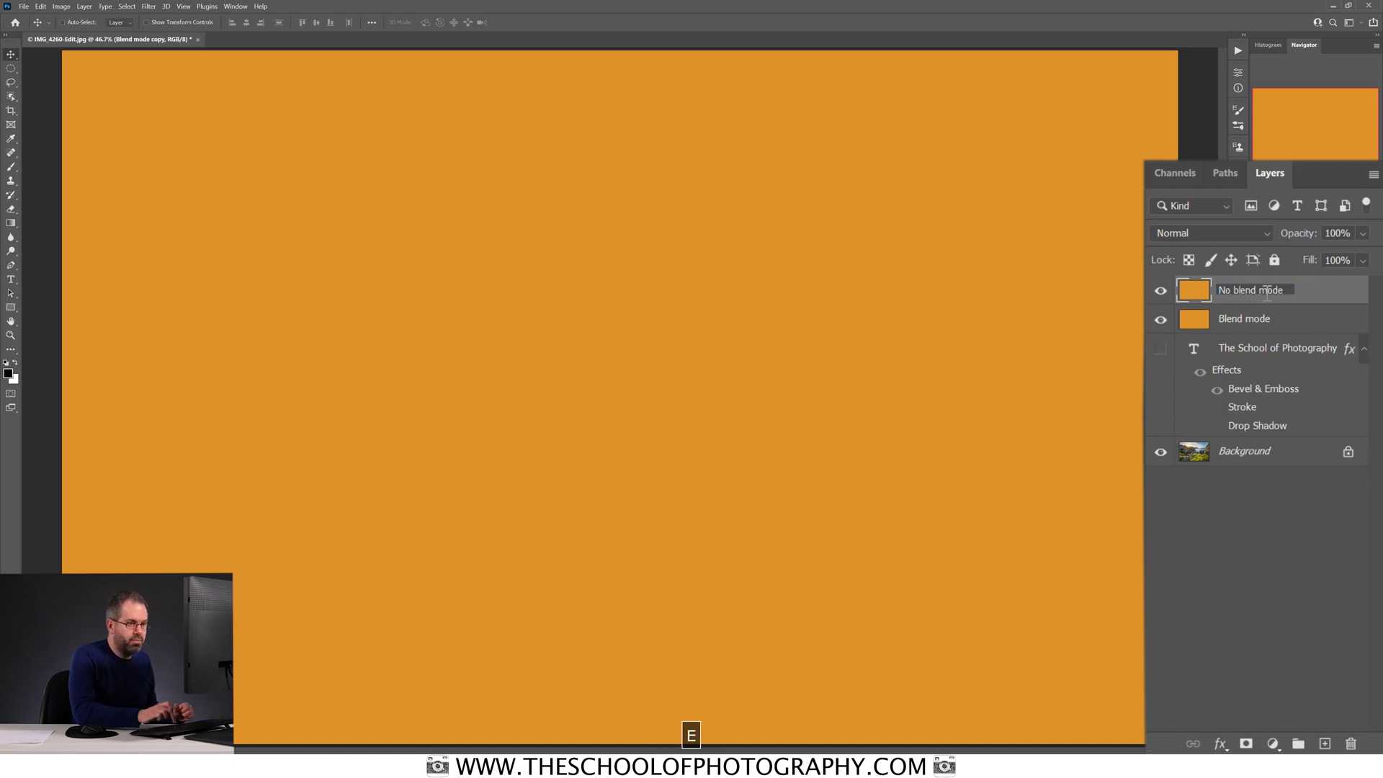
{"action": "key", "text": "Return"}
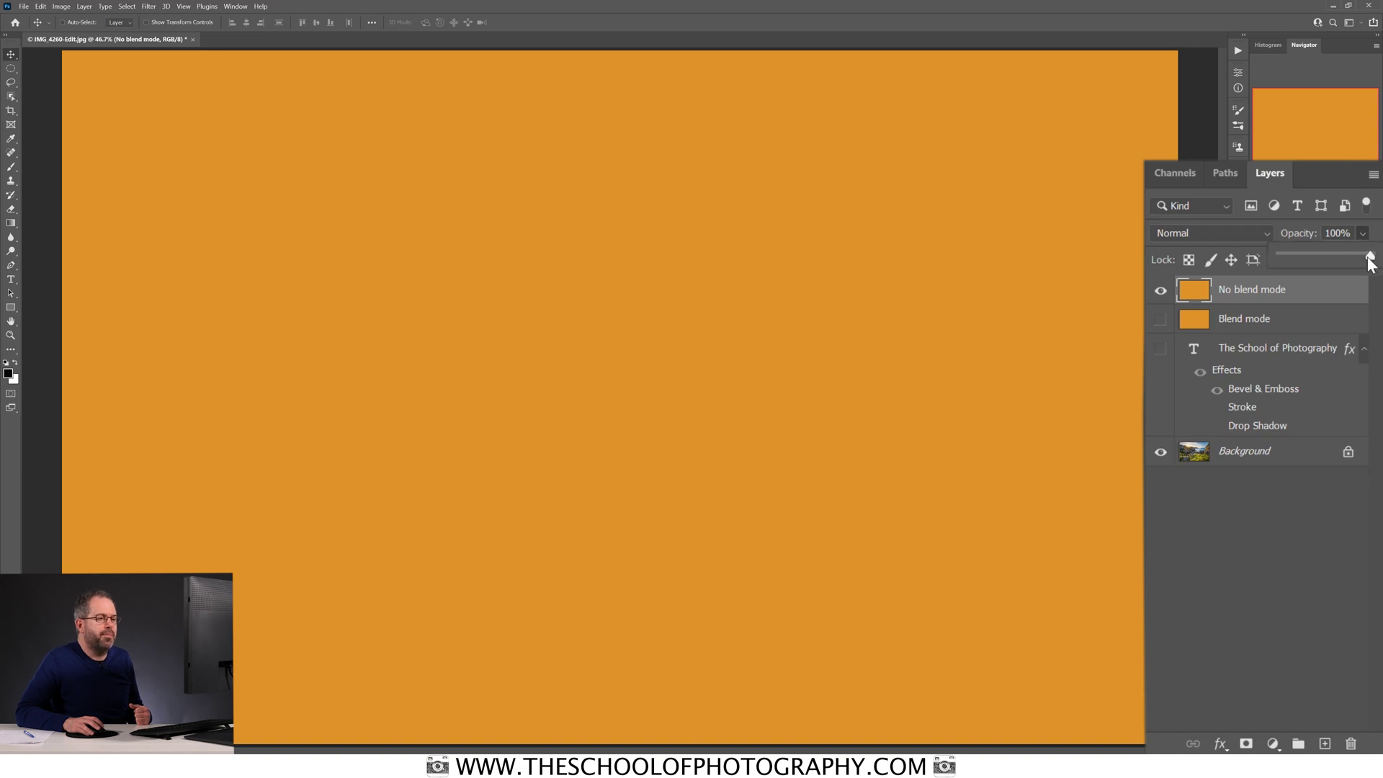
Step: Compare the "No blend mode" layer at 20% opacity with it at 21% fill, restoring each to 100%
{"action": "left_click_drag", "start_coordinate": [1307, 256], "coordinate": [1300, 257]}
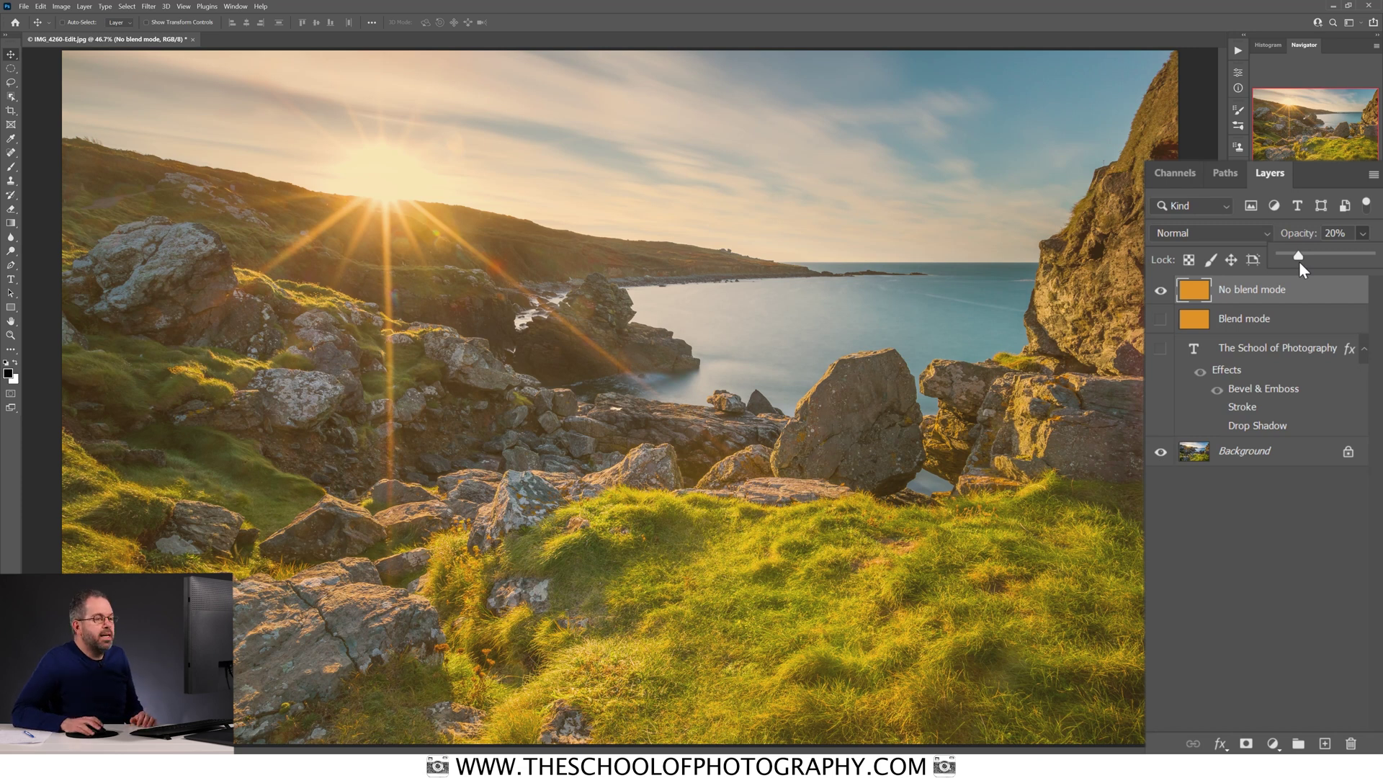
{"action": "left_click_drag", "start_coordinate": [1295, 257], "coordinate": [1375, 254]}
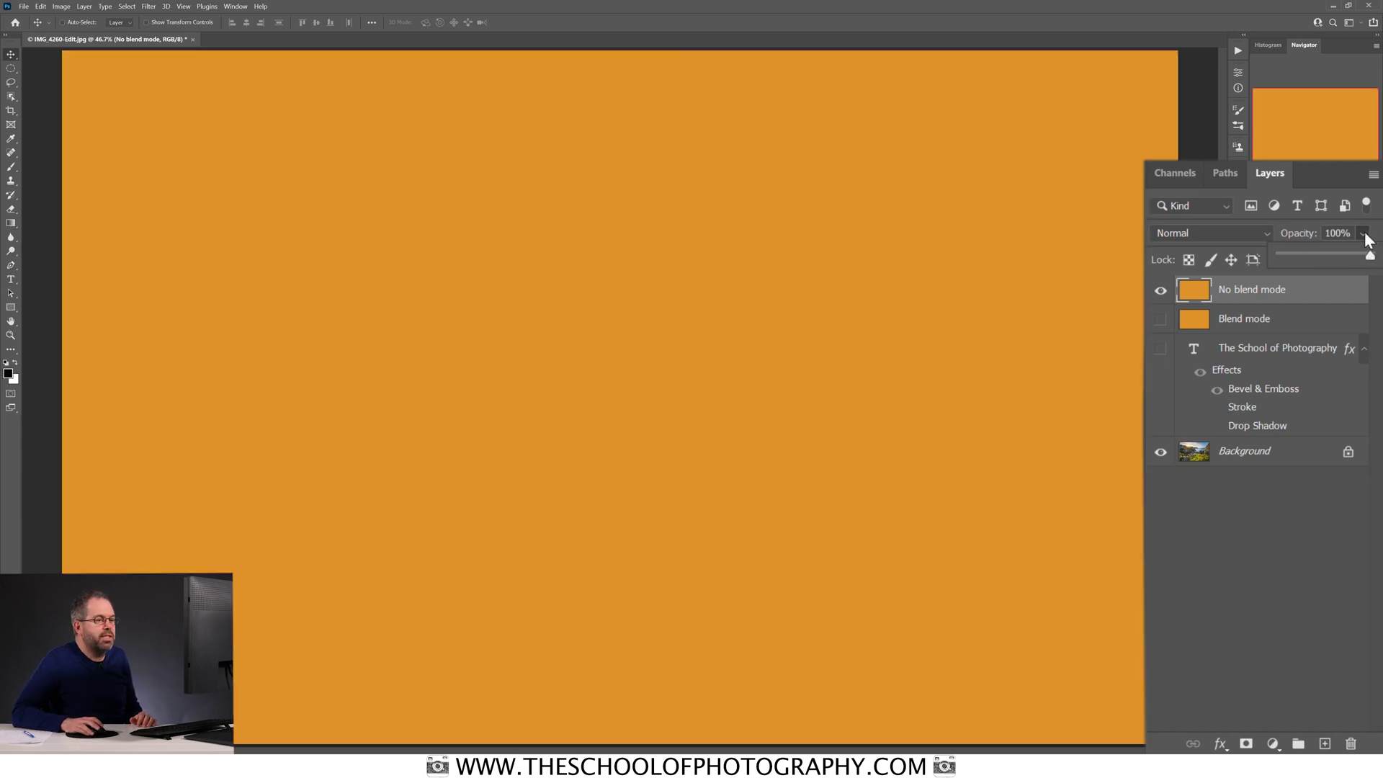
{"action": "left_click", "coordinate": [1363, 260]}
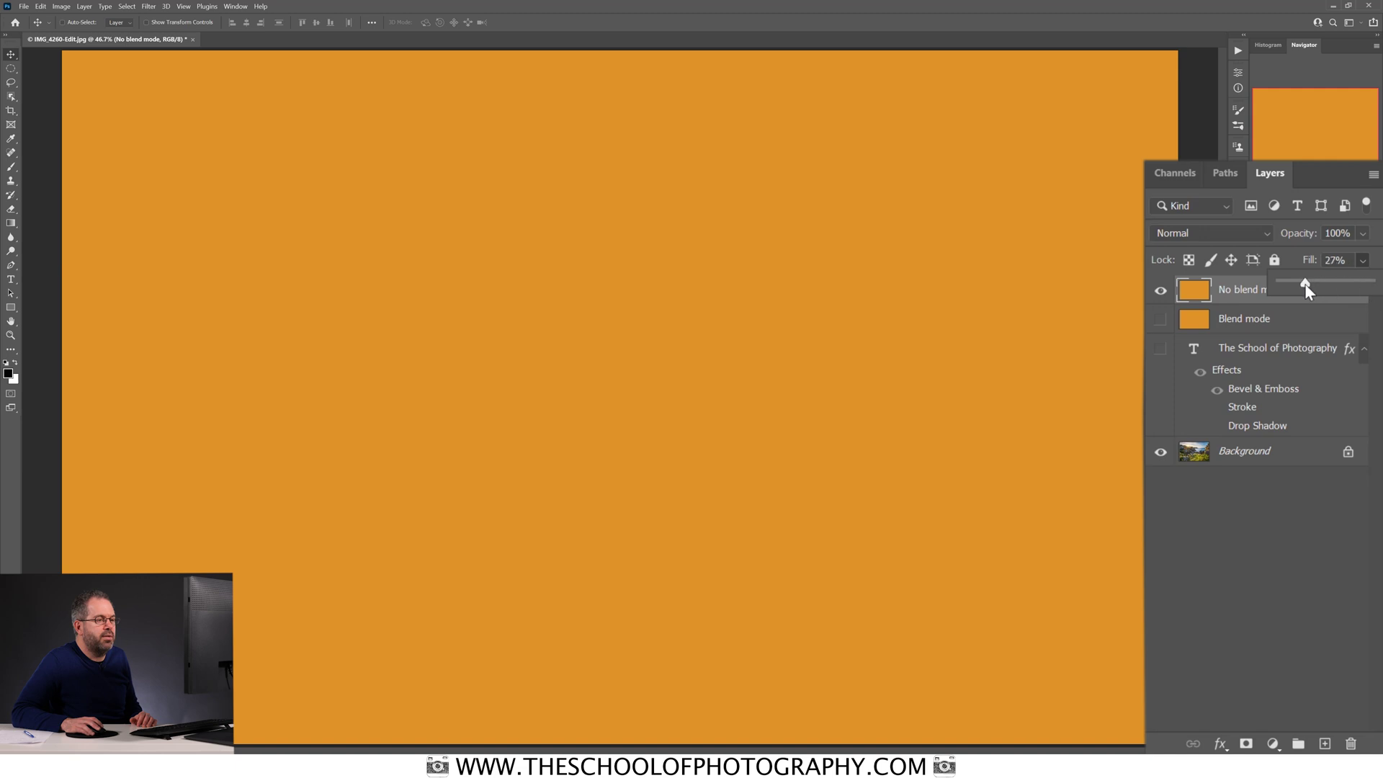
{"action": "left_click_drag", "start_coordinate": [1304, 284], "coordinate": [1300, 283]}
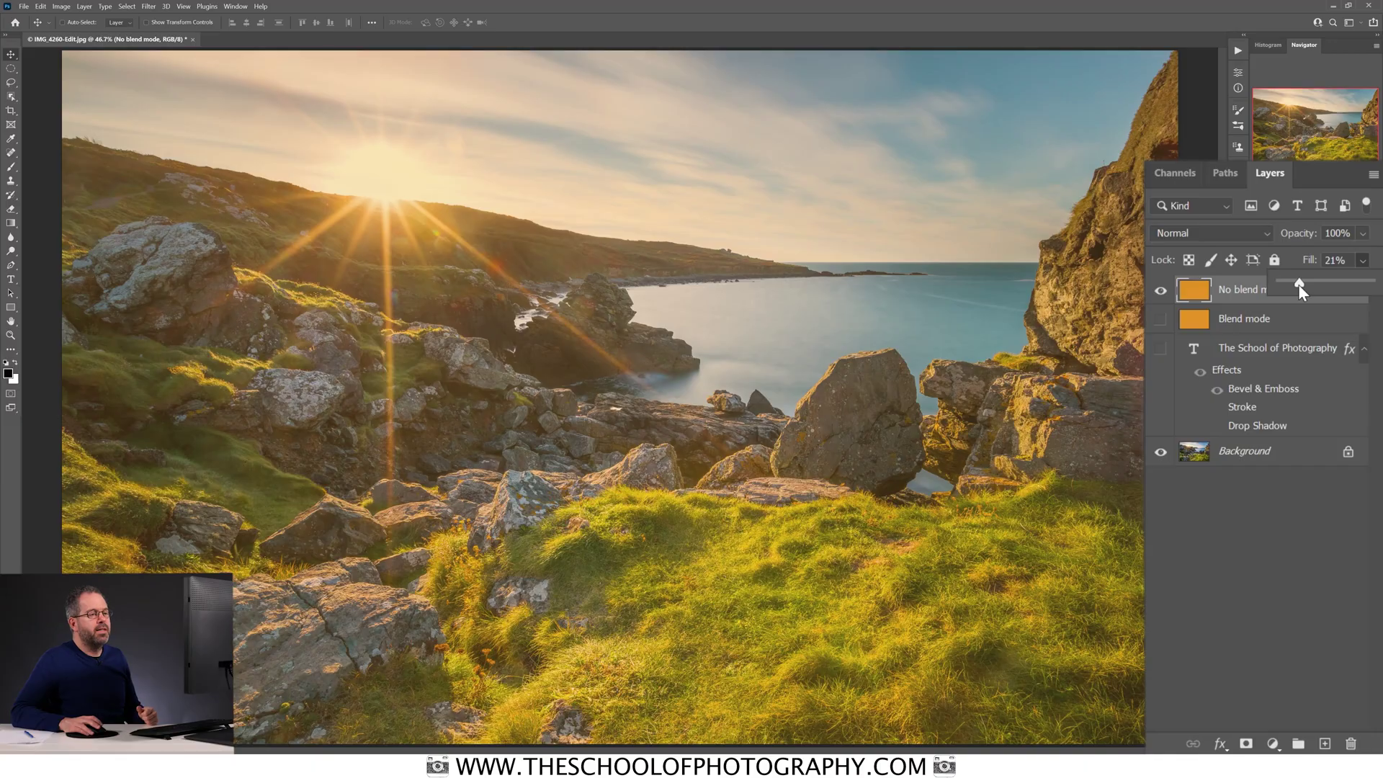
{"action": "left_click_drag", "start_coordinate": [1298, 284], "coordinate": [1380, 267]}
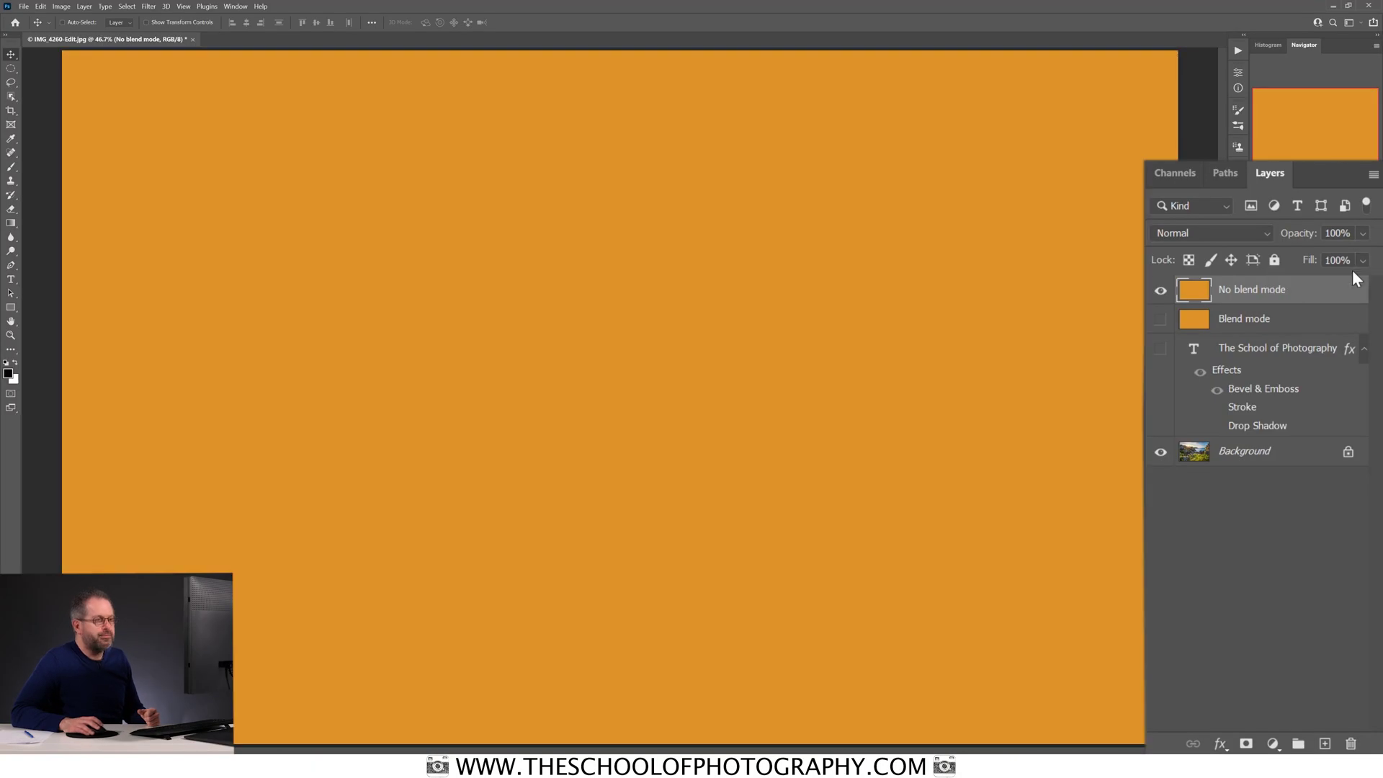
Step: Hide the "No blend mode" layer
{"action": "left_click", "coordinate": [1161, 291]}
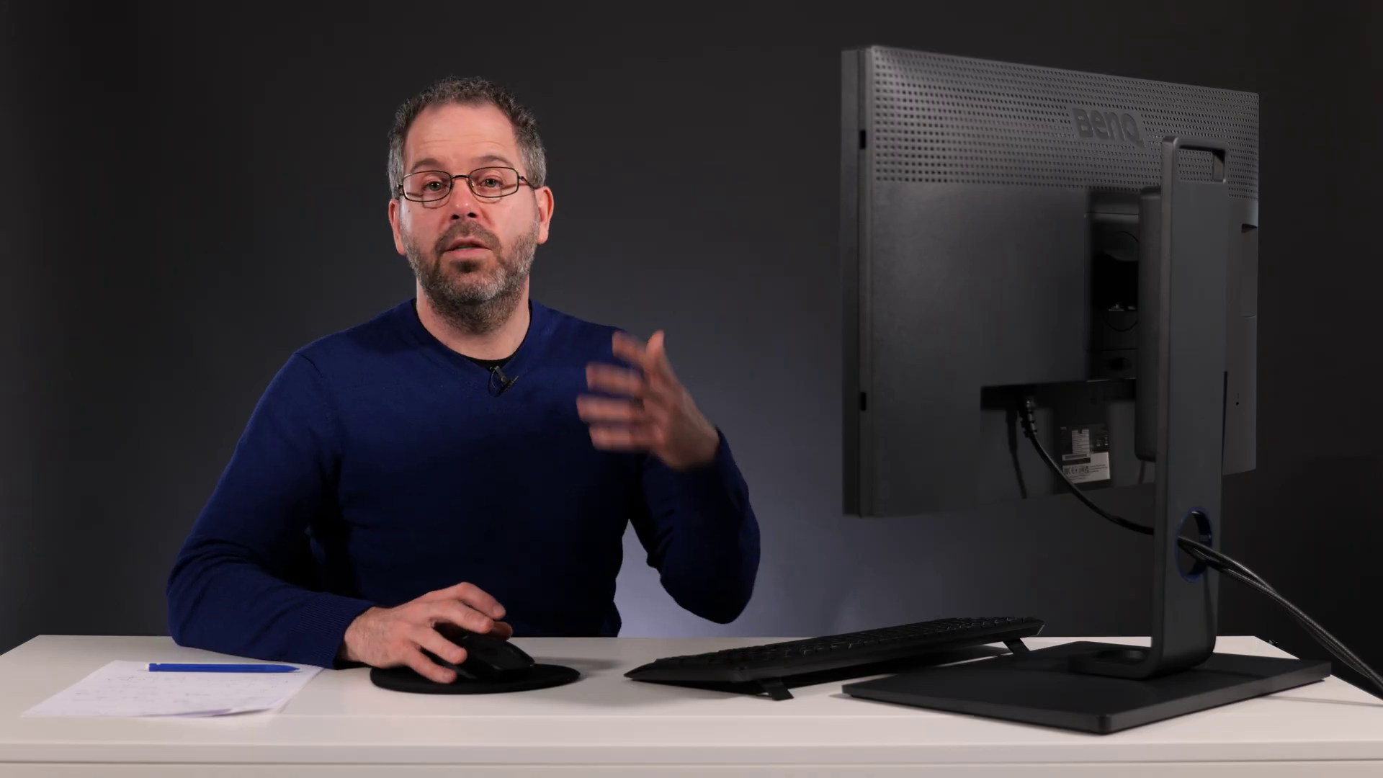